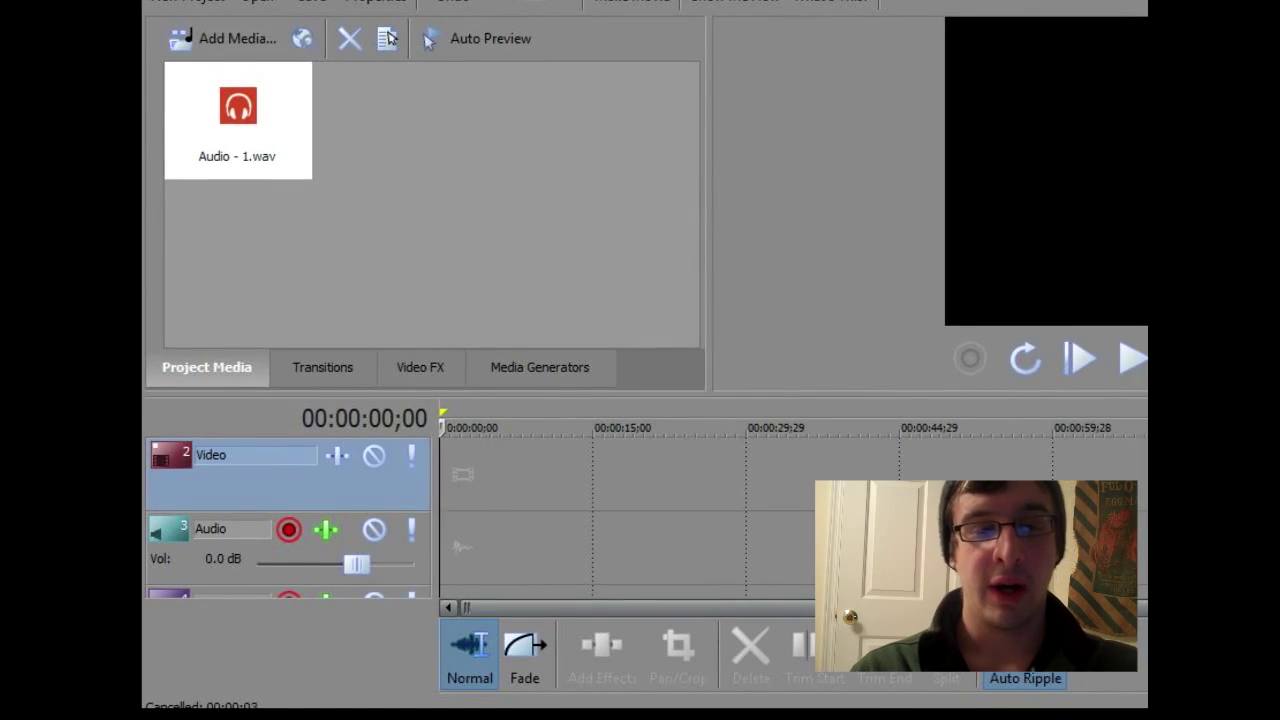
Remove Audio - 1.wav from Project Media so no media remains.
{"action": "right_click", "coordinate": [213, 118]}
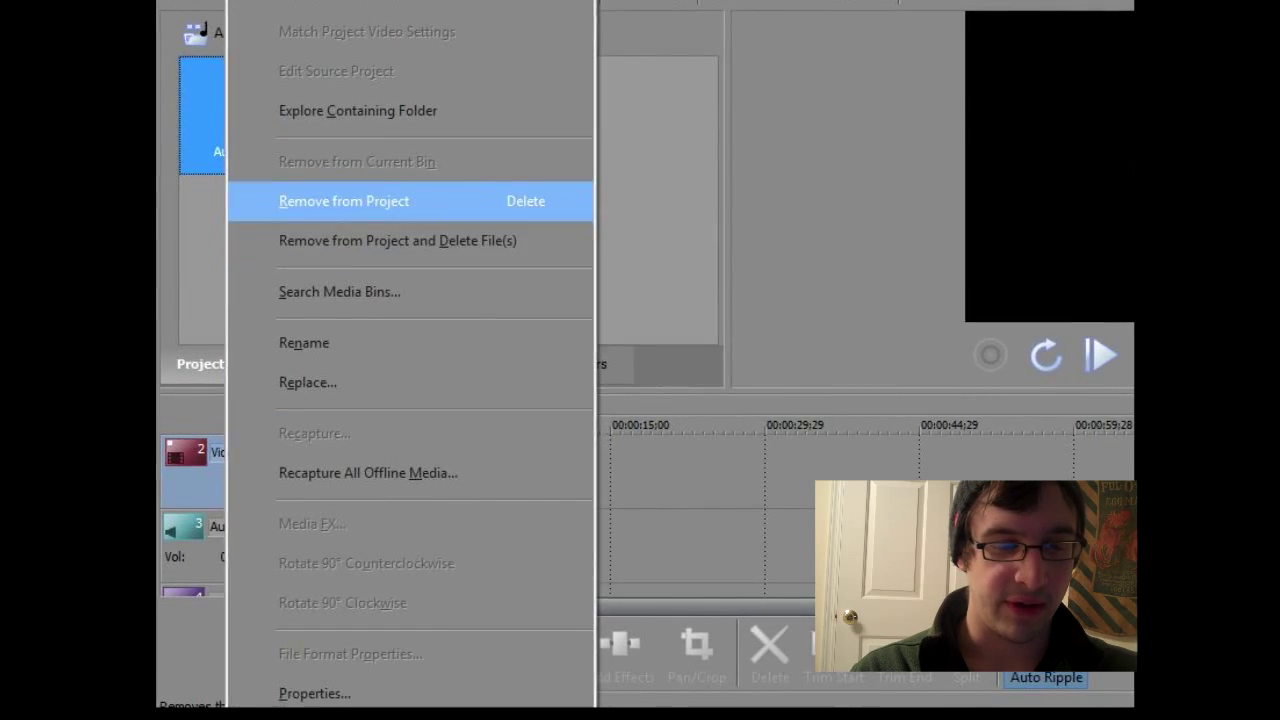
{"action": "left_click", "coordinate": [344, 201]}
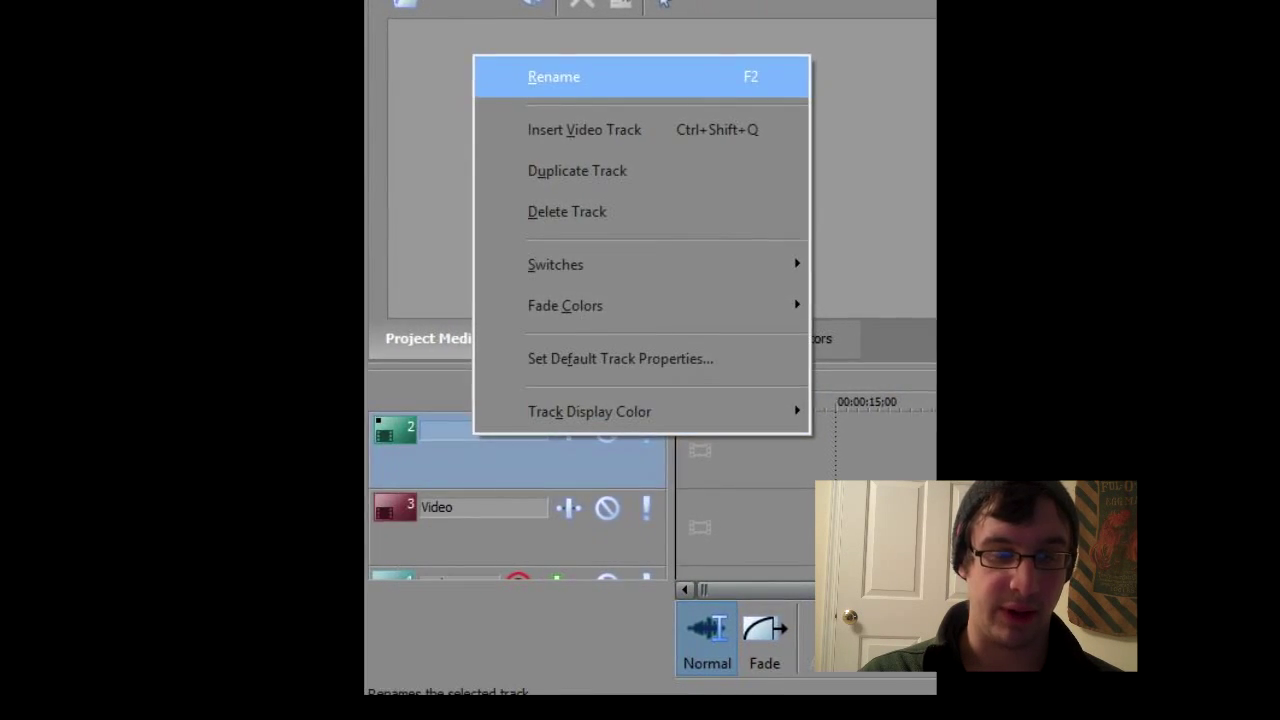
Rename the new top video track to Webcam.
{"action": "left_click", "coordinate": [557, 73]}
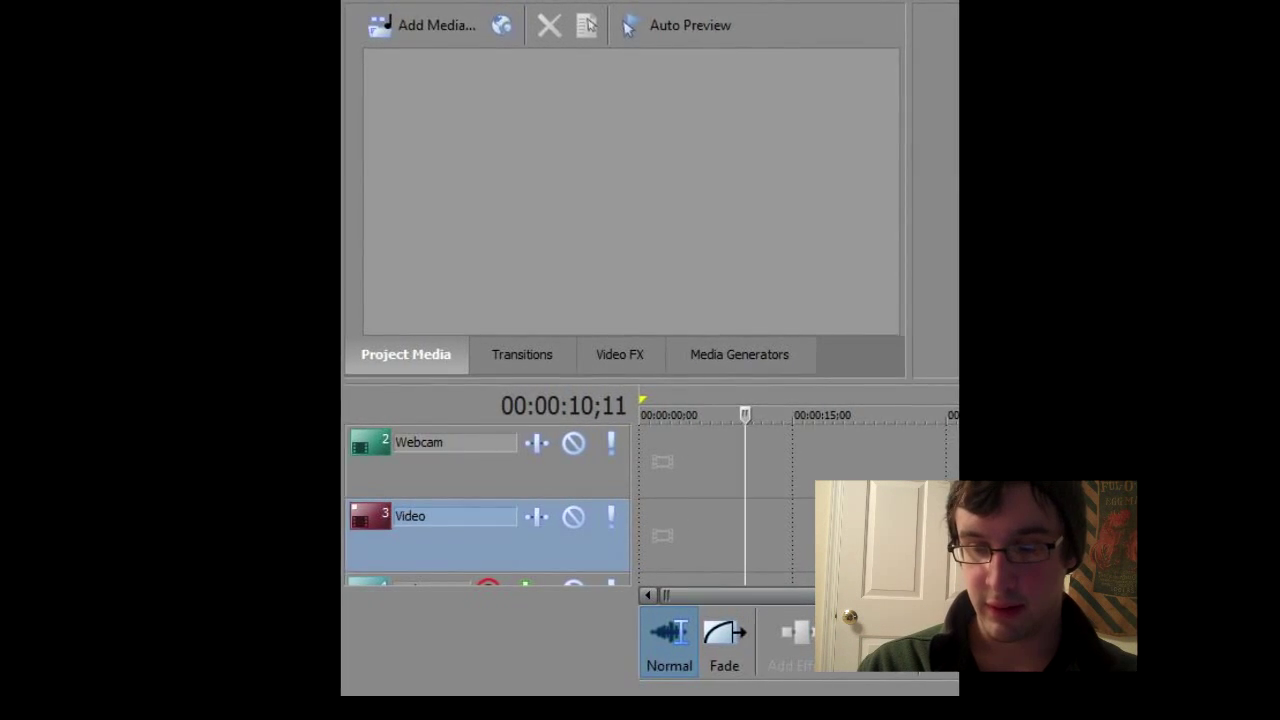
{"action": "scroll", "coordinate": [480, 510], "scroll_direction": "down", "scroll_amount": 1}
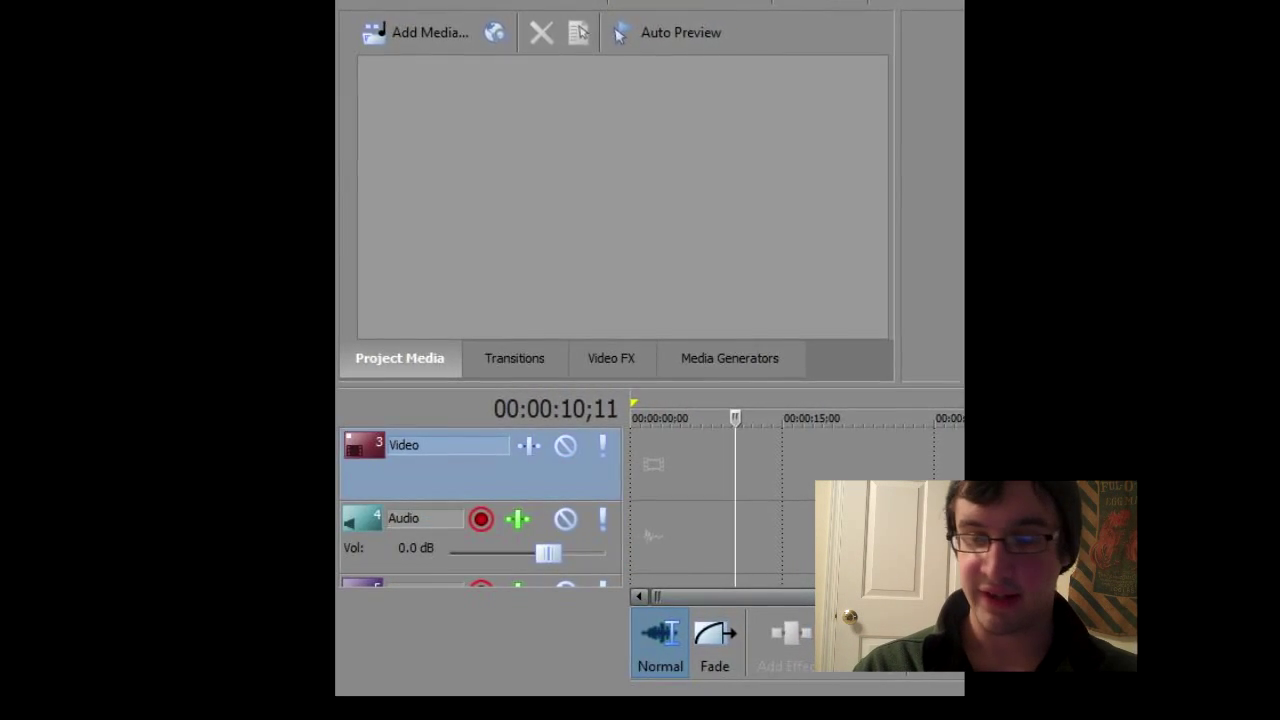
{"action": "scroll", "coordinate": [480, 510], "scroll_direction": "up", "scroll_amount": 1}
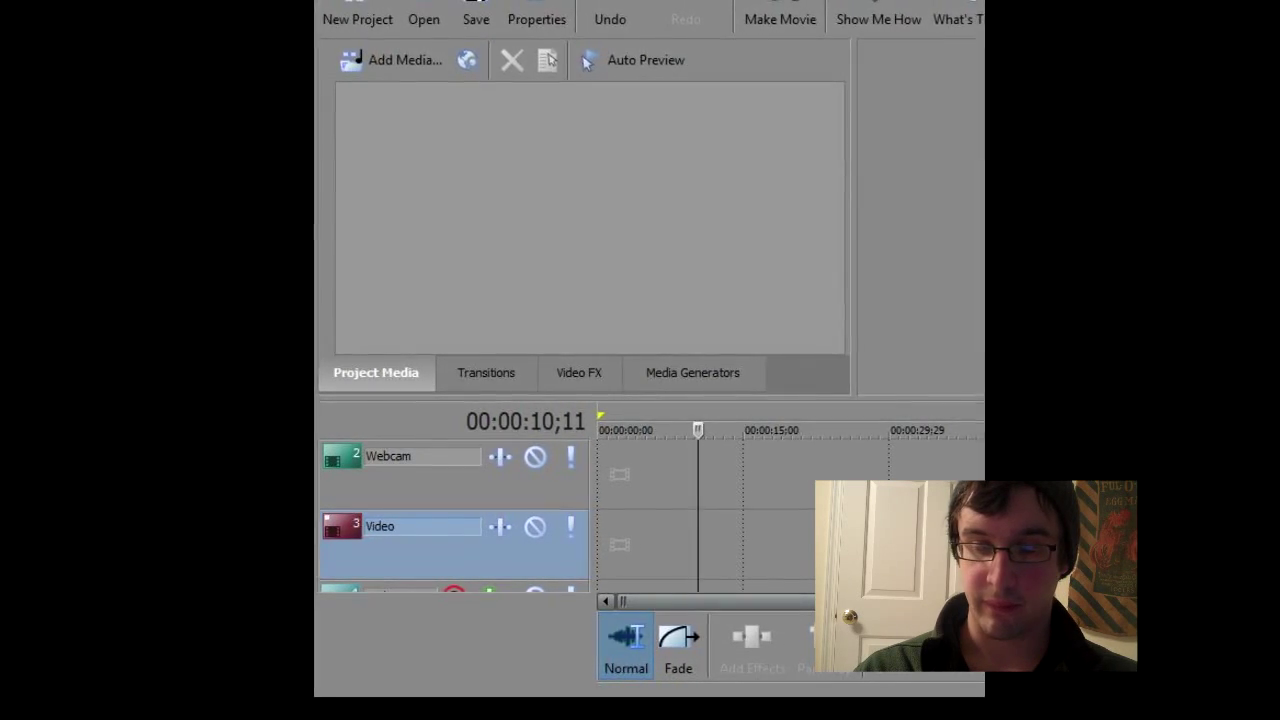
{"action": "scroll", "coordinate": [455, 515], "scroll_direction": "down", "scroll_amount": 1}
{"action": "scroll", "coordinate": [450, 515], "scroll_direction": "down", "scroll_amount": 1}
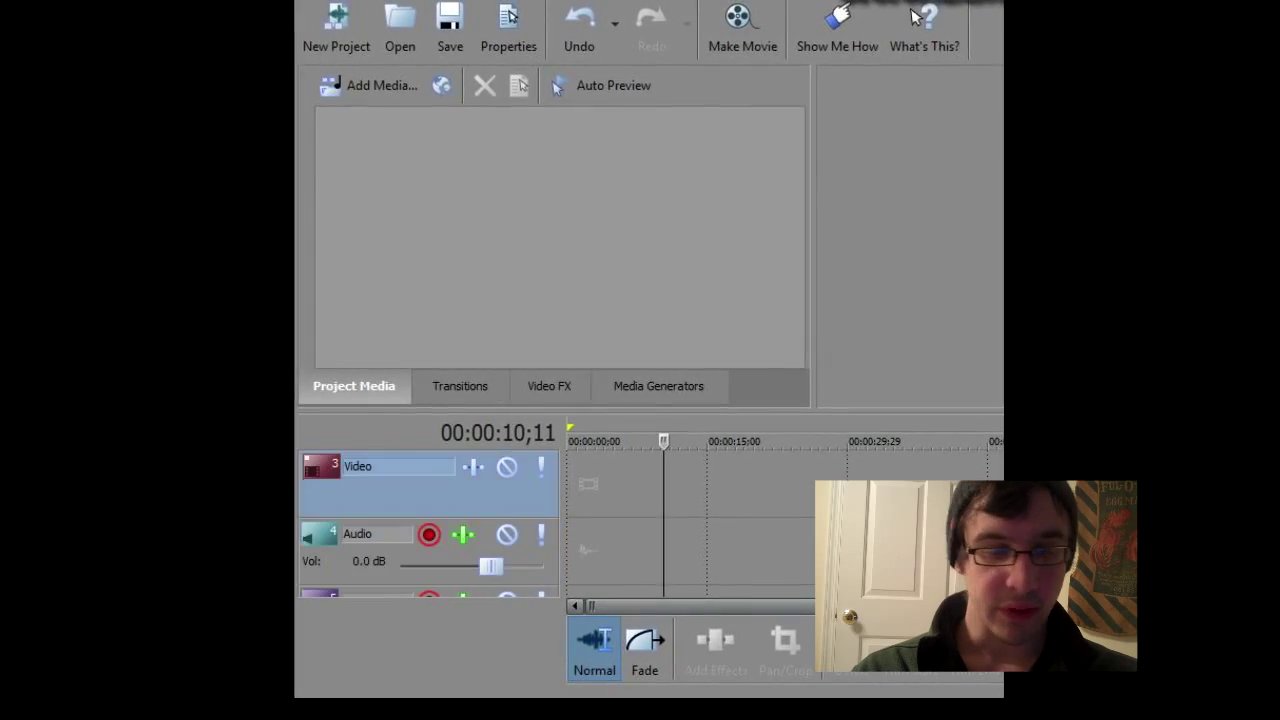
Insert a blank audio track above the Audio track.
{"action": "right_click", "coordinate": [333, 556]}
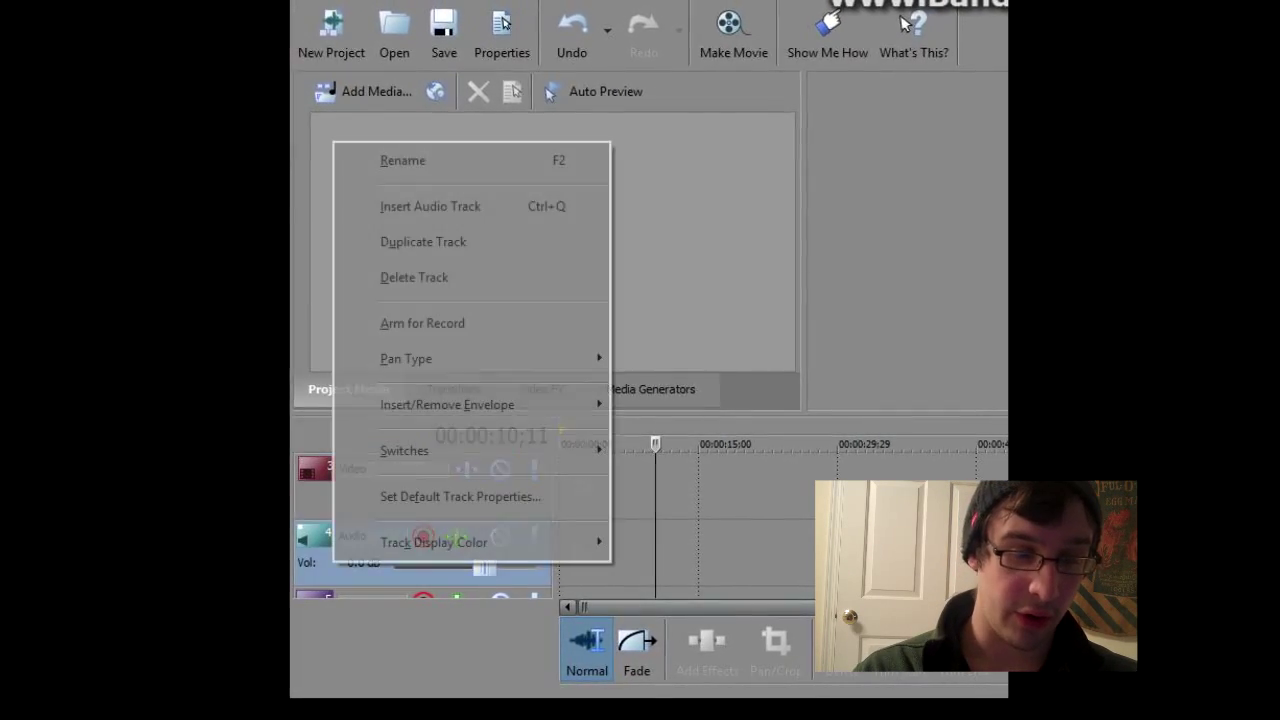
{"action": "key", "text": "Return"}
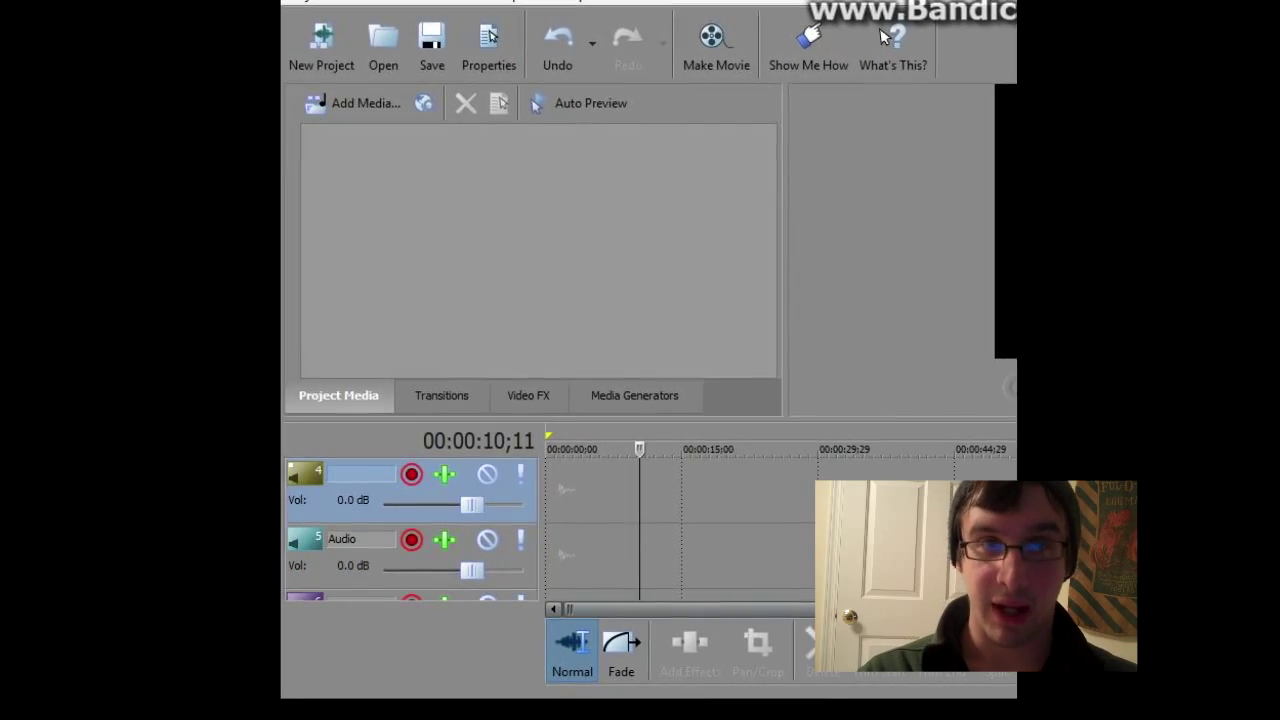
{"action": "scroll", "coordinate": [405, 535], "scroll_direction": "up", "scroll_amount": 4}
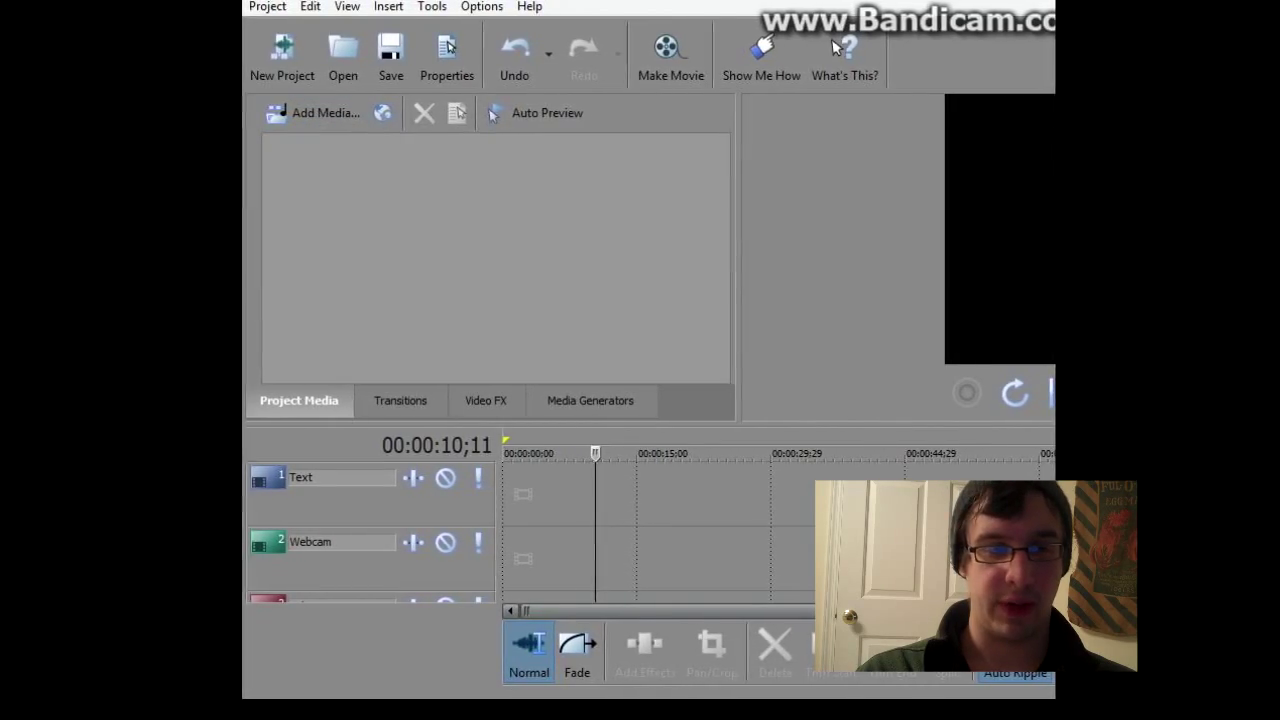
{"action": "left_click", "coordinate": [316, 112]}
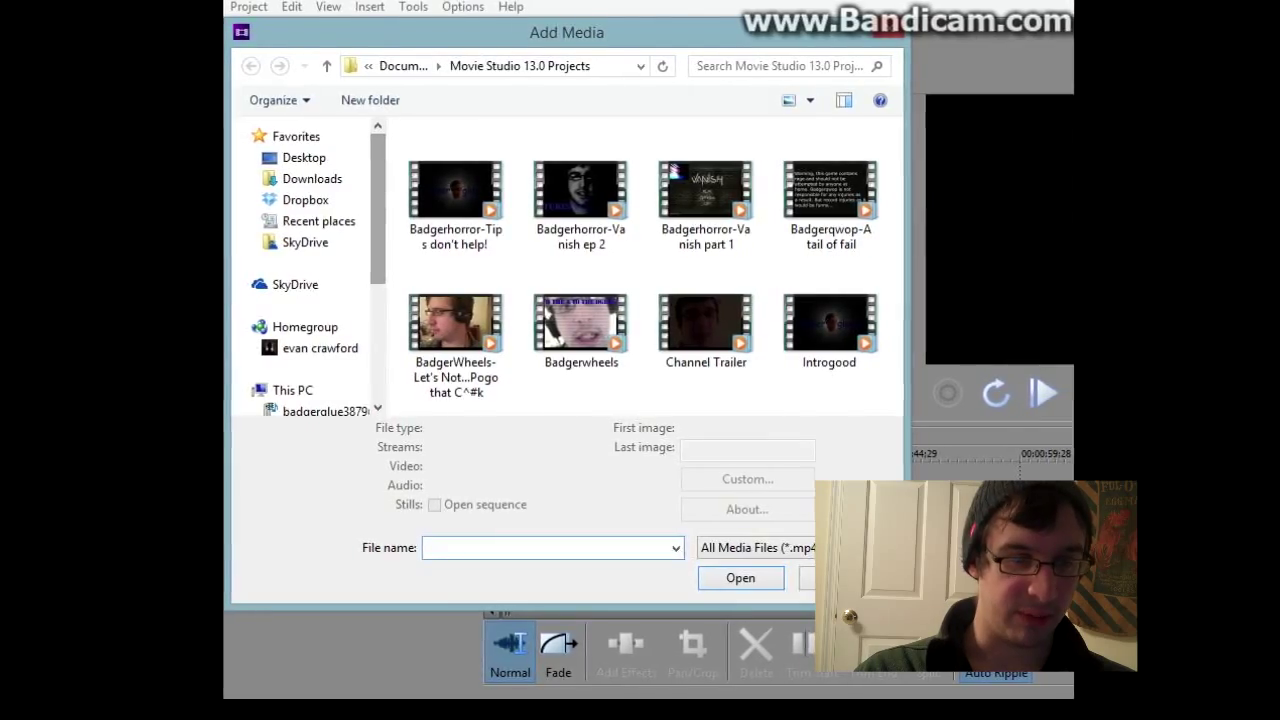
Import the Vanish_a0.2a play1 gameplay video from the Desktop.
{"action": "left_click", "coordinate": [314, 178]}
{"action": "left_click", "coordinate": [306, 157]}
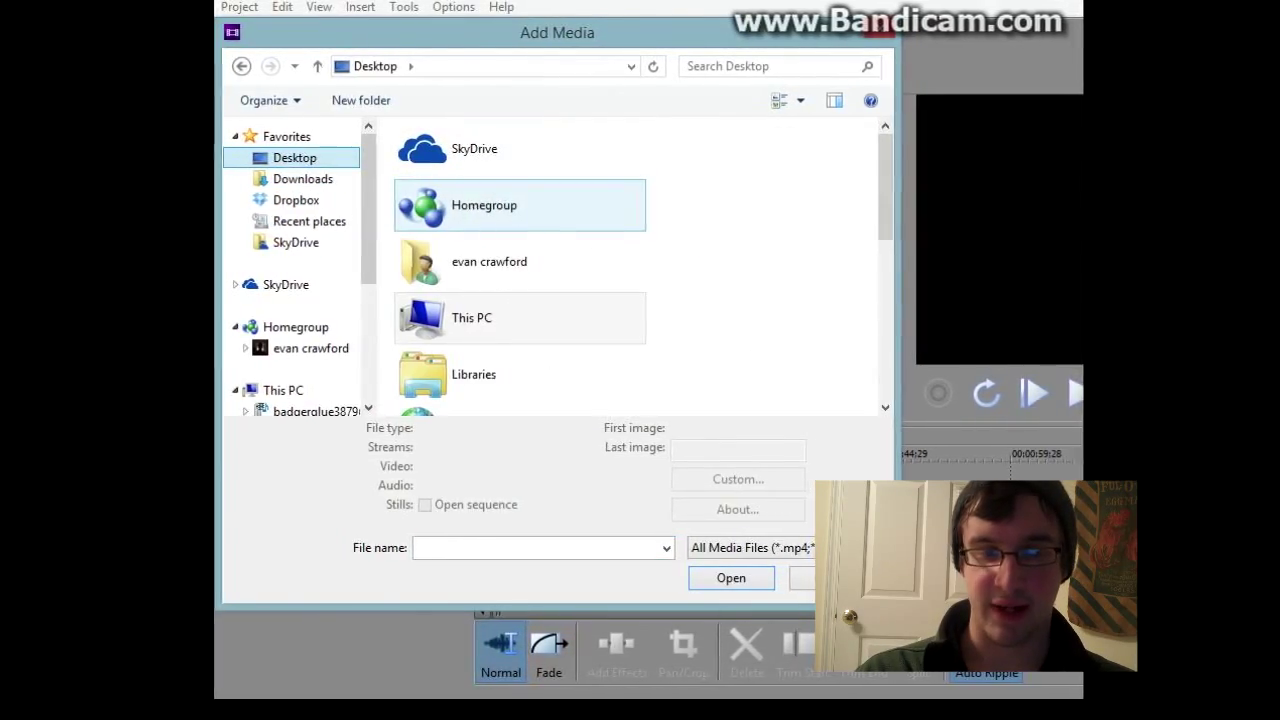
{"action": "scroll", "coordinate": [640, 265], "scroll_direction": "down", "scroll_amount": 5}
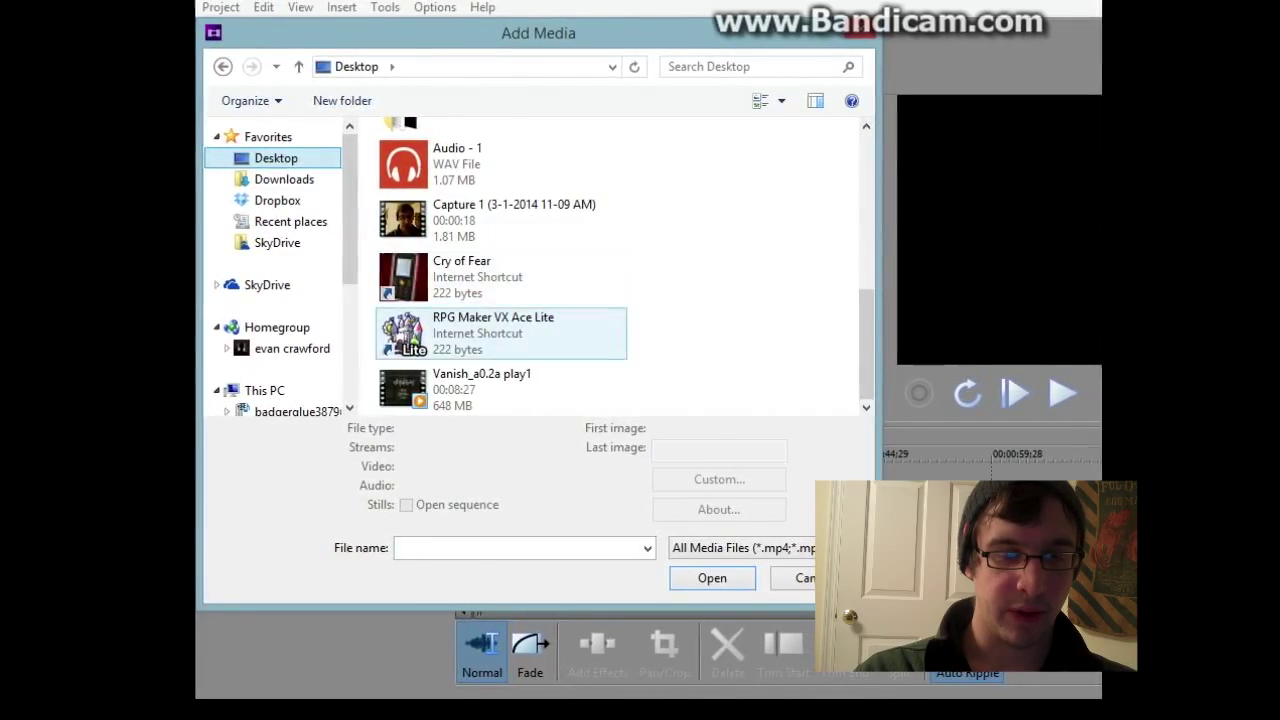
{"action": "double_click", "coordinate": [415, 385]}
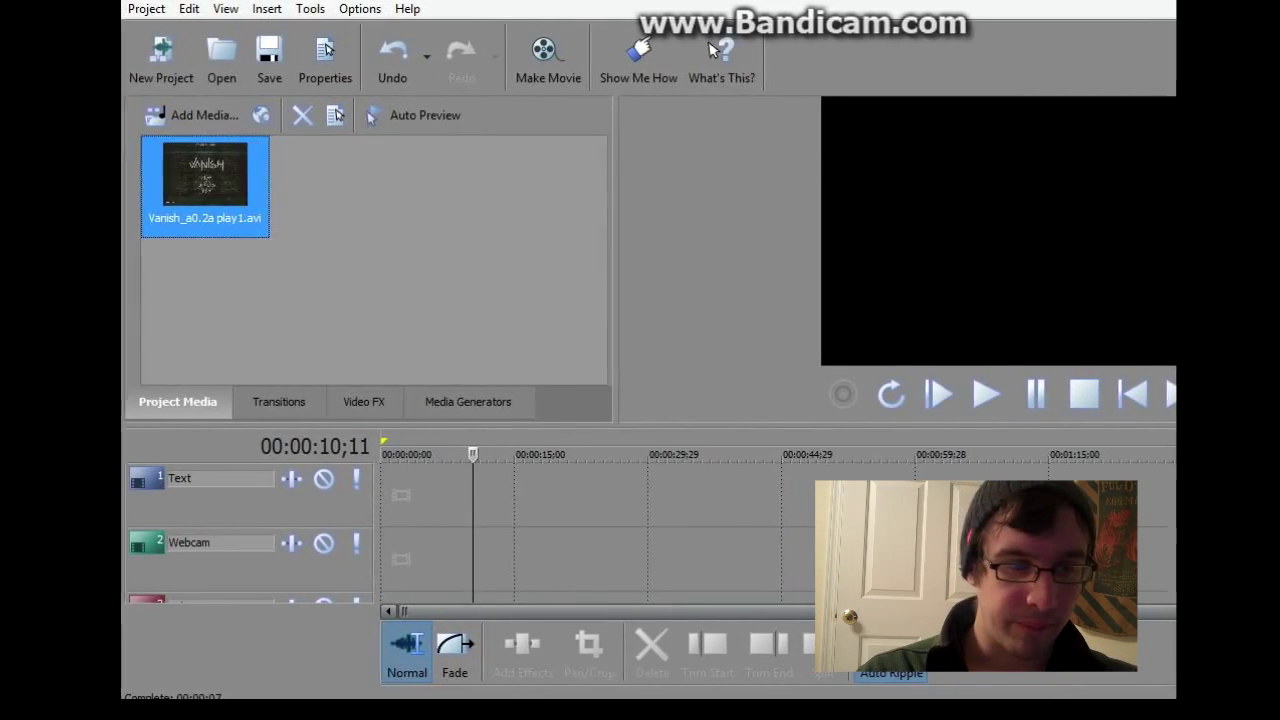
Import the Capture 1 webcam recording and dismiss the audio proxy notice.
{"action": "left_click", "coordinate": [195, 115]}
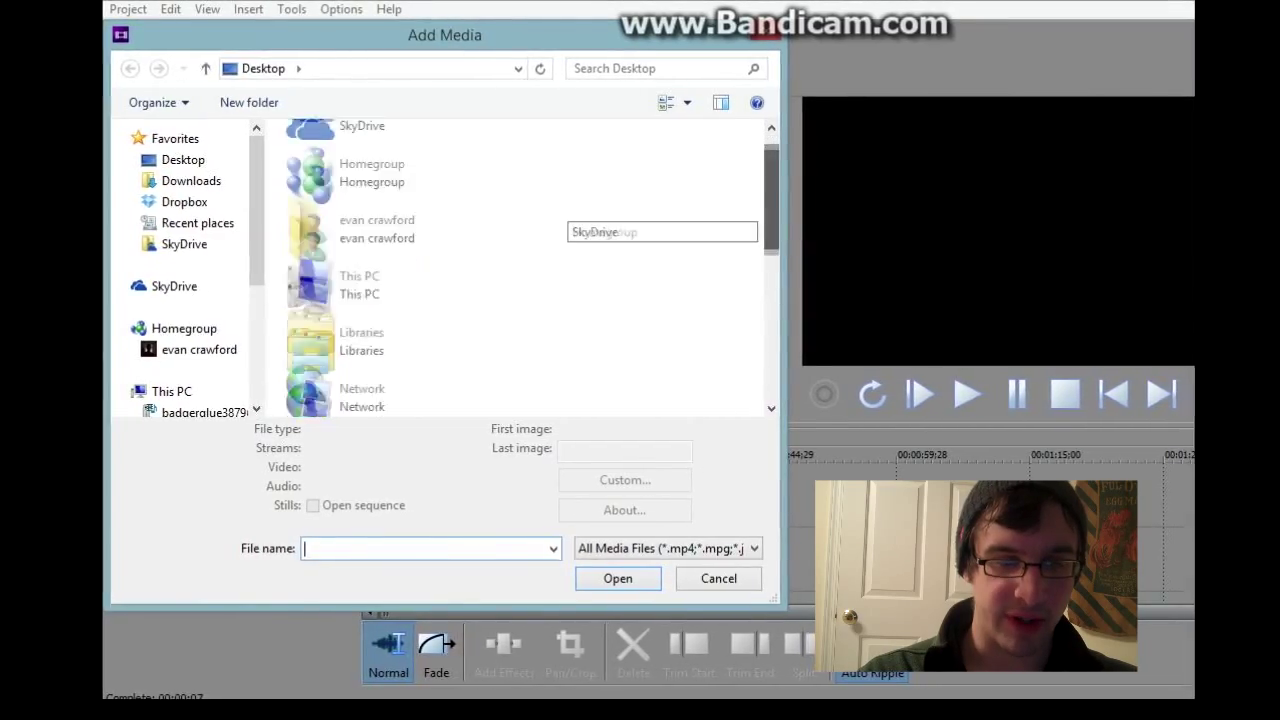
{"action": "scroll", "coordinate": [520, 270], "scroll_direction": "down", "scroll_amount": 5}
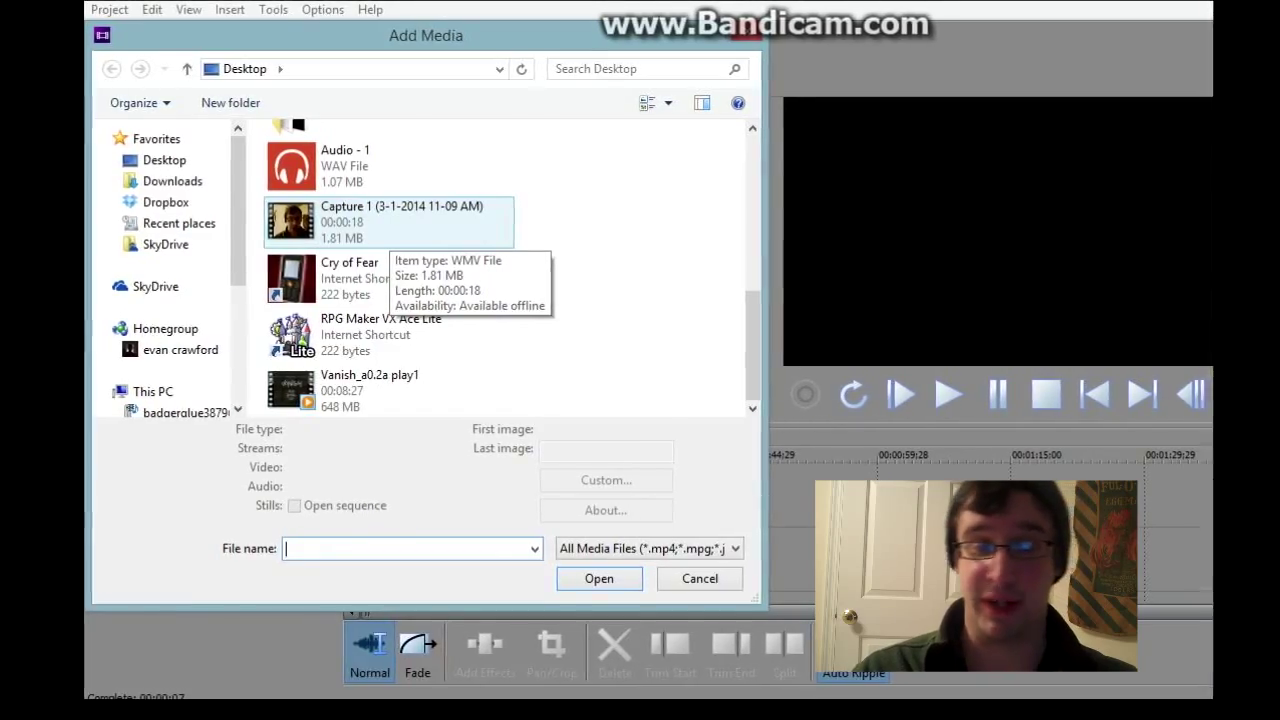
{"action": "double_click", "coordinate": [390, 222]}
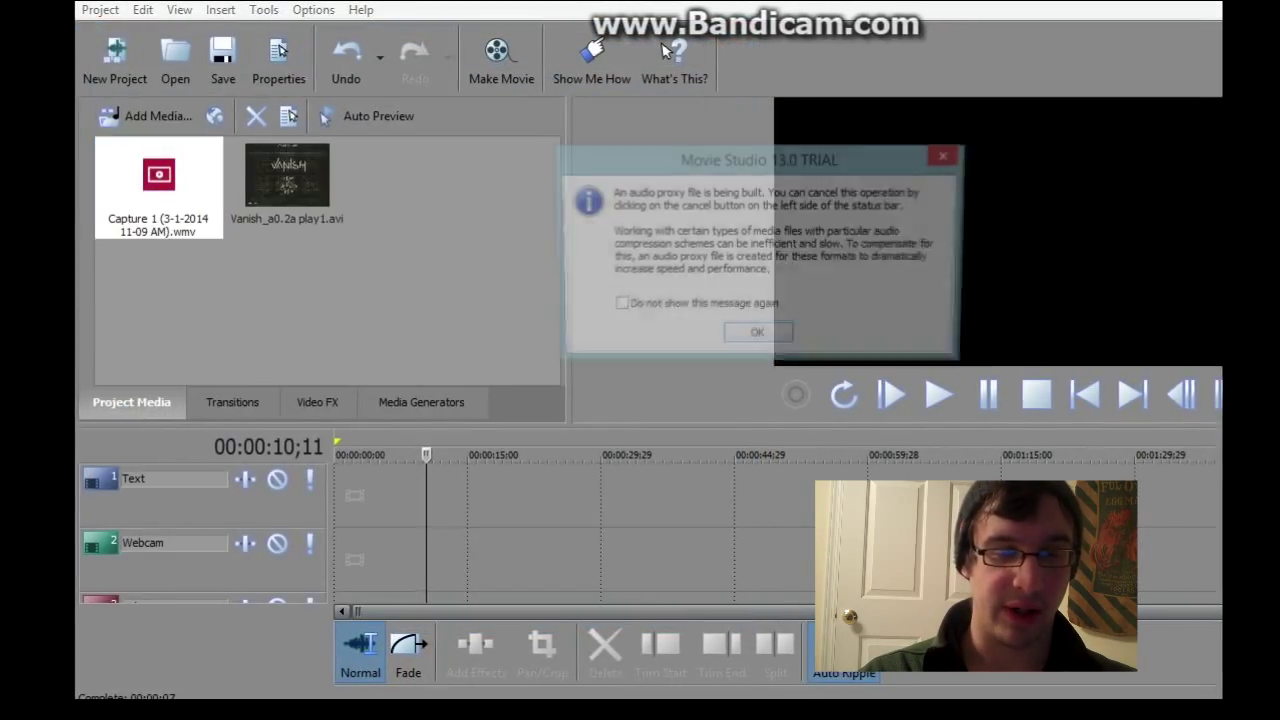
{"action": "key", "text": "Return"}
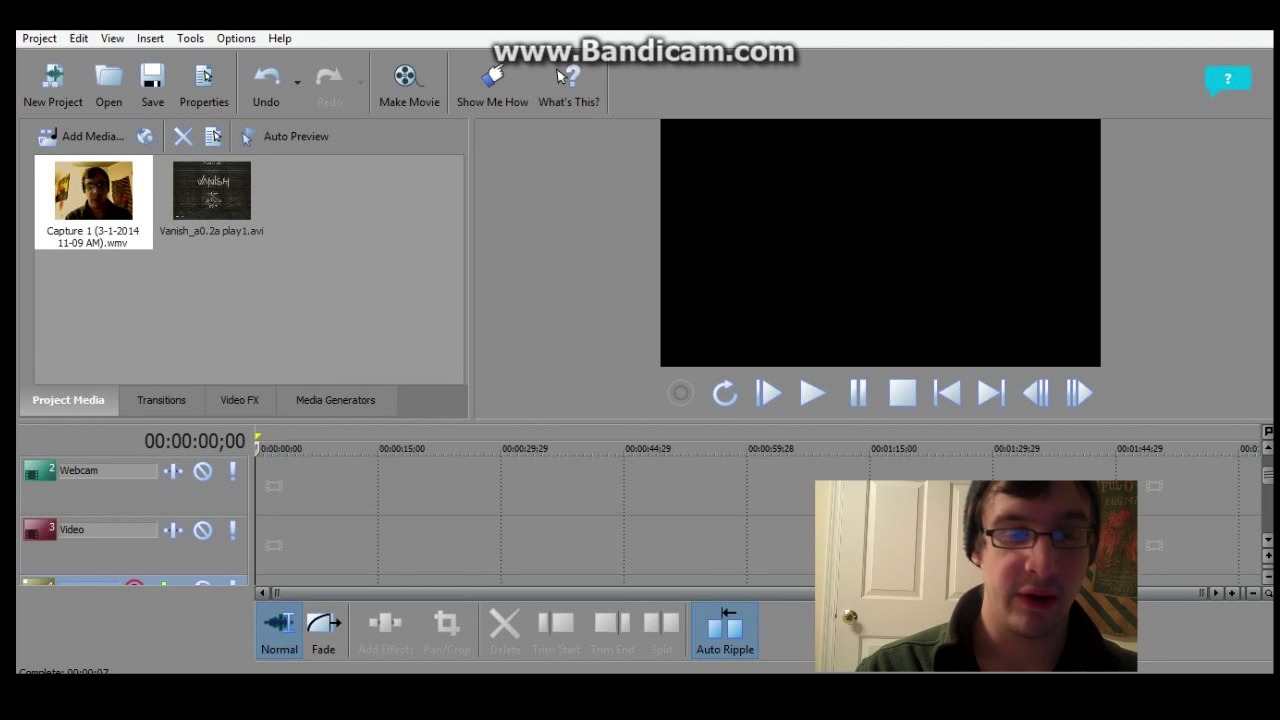
Drag Vanish_a0.2a play1.avi to 0:00 on the Video track and preview it.
{"action": "left_click", "coordinate": [211, 195]}
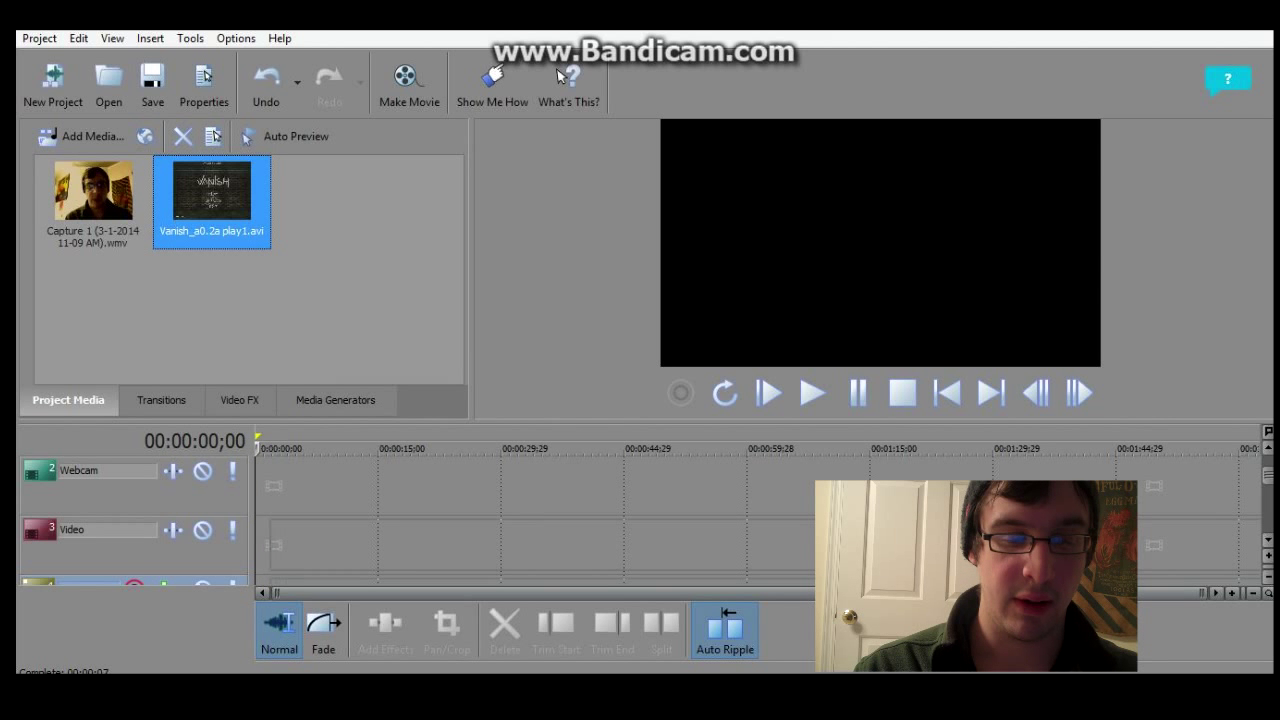
{"action": "left_click_drag", "start_coordinate": [211, 195], "coordinate": [262, 540]}
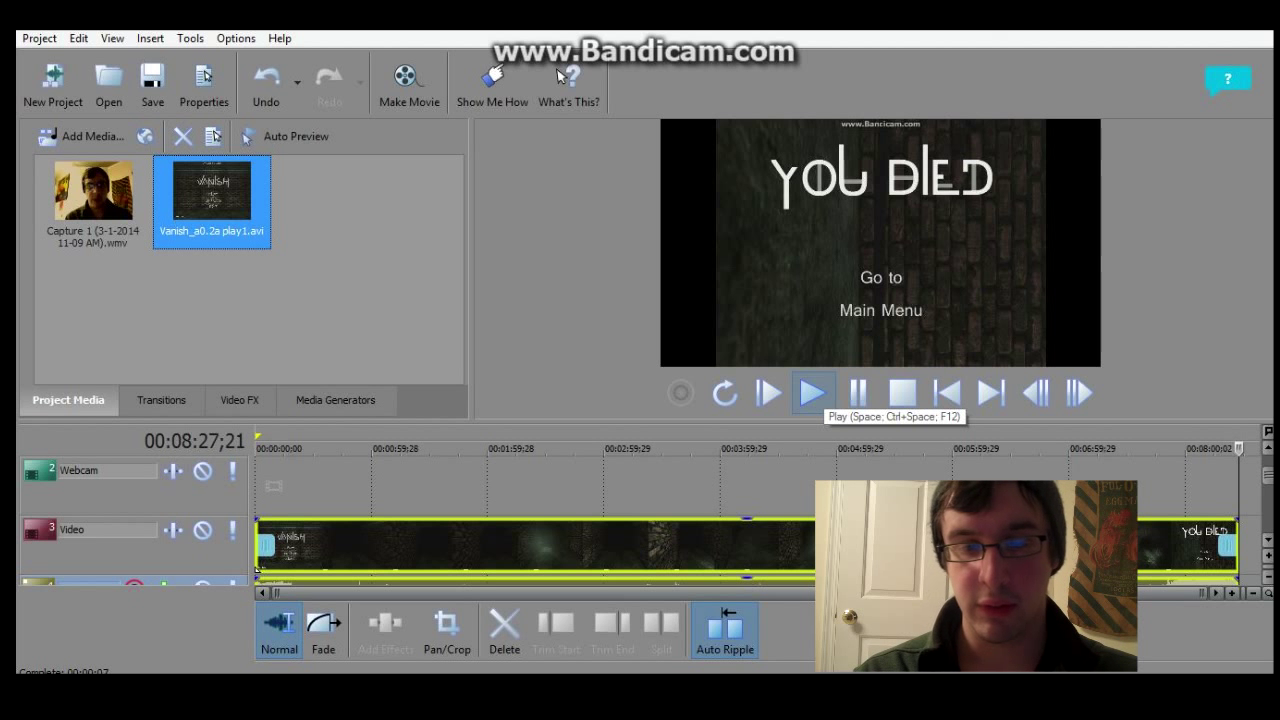
{"action": "left_click", "coordinate": [811, 393]}
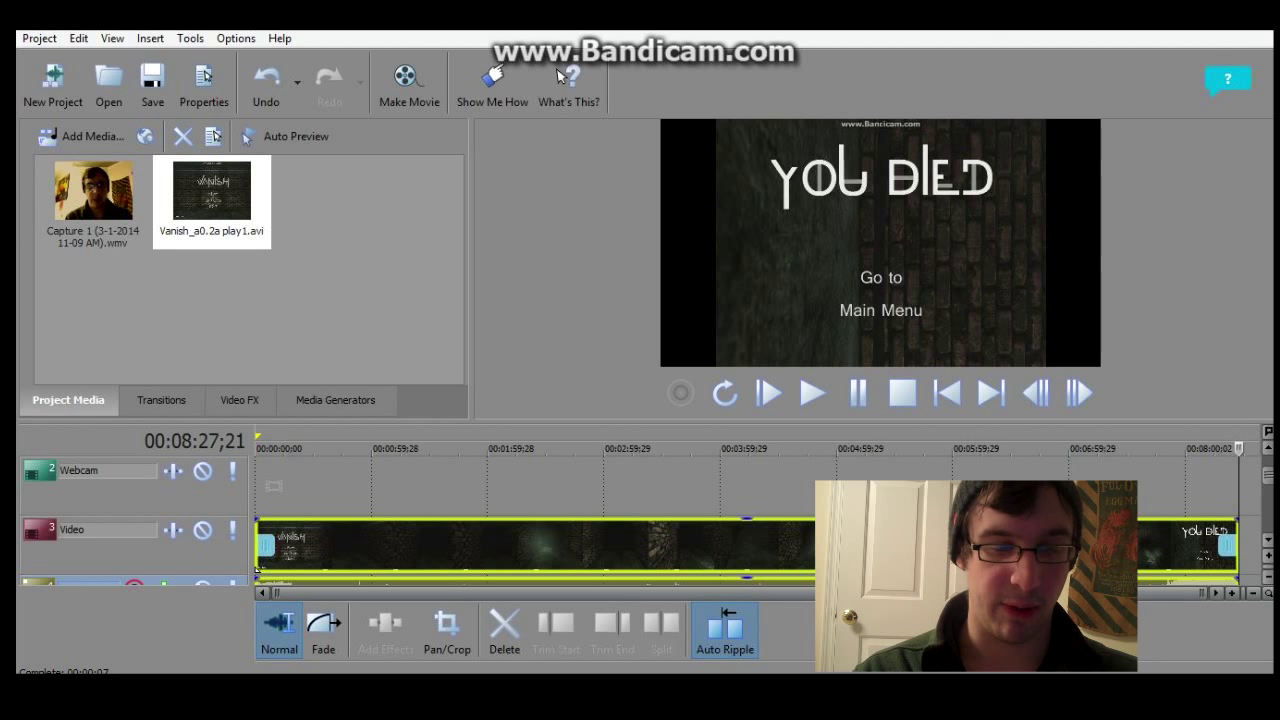
{"action": "key", "text": "Home"}
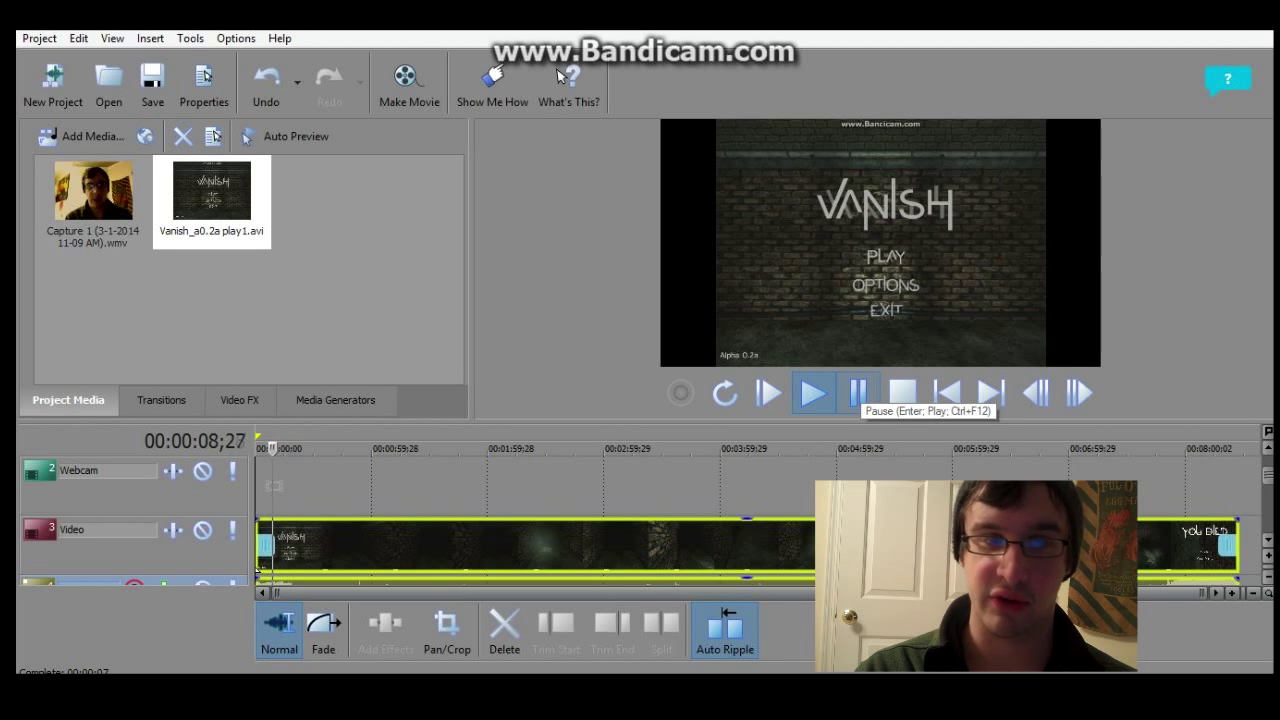
{"action": "left_click", "coordinate": [858, 393]}
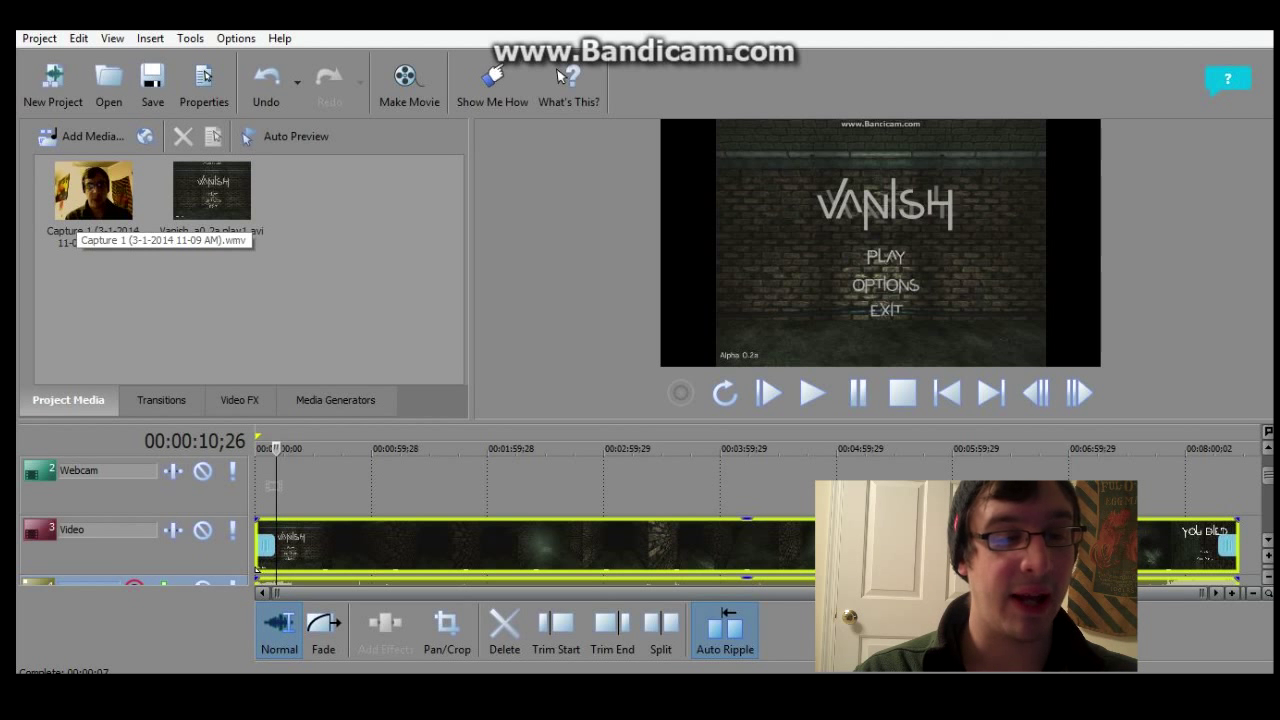
{"action": "left_click", "coordinate": [93, 195]}
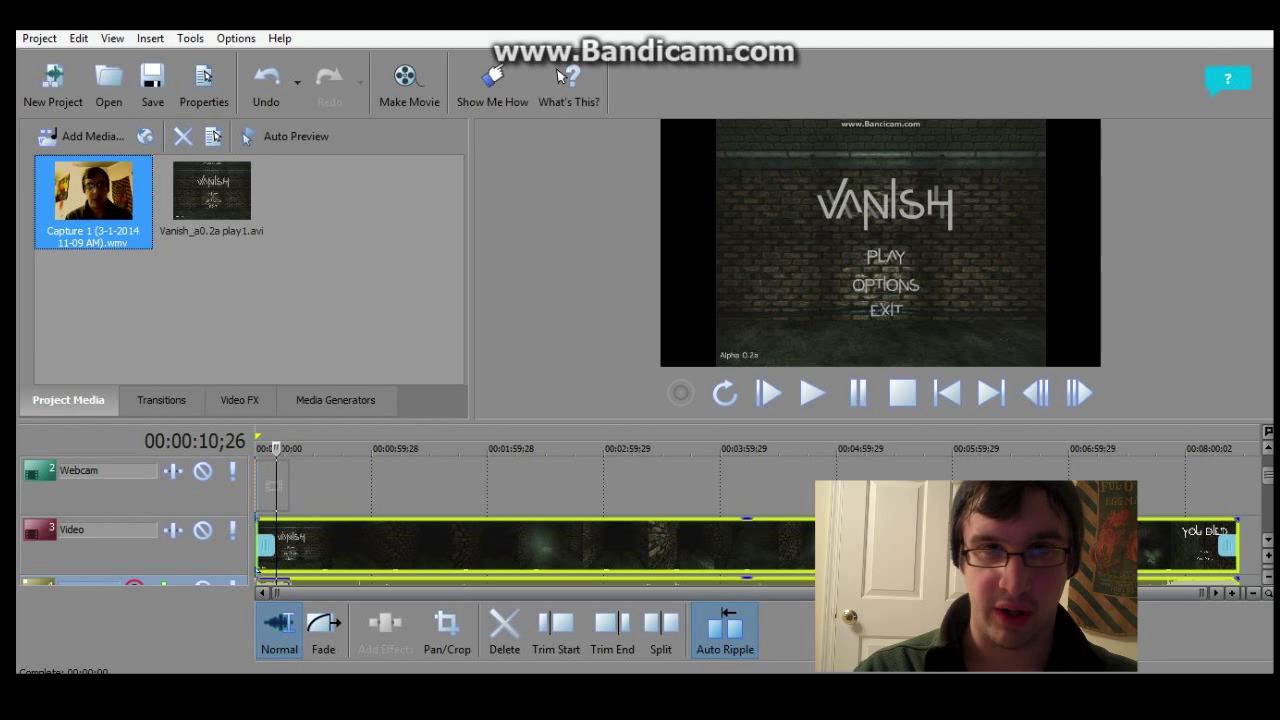
Put Capture 1 at 0:00 on the Webcam track and slide the gameplay clip to the start.
{"action": "left_click_drag", "start_coordinate": [93, 190], "coordinate": [272, 485]}
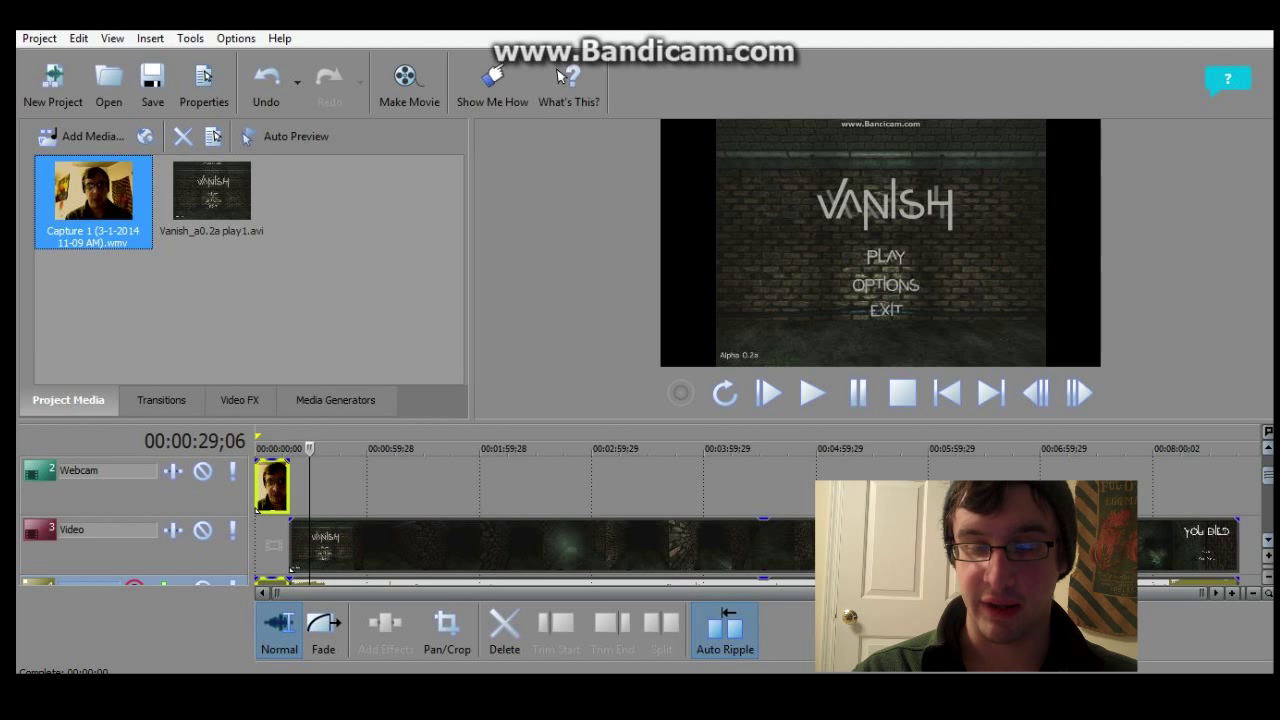
{"action": "scroll", "coordinate": [640, 520], "scroll_direction": "down", "scroll_amount": 1}
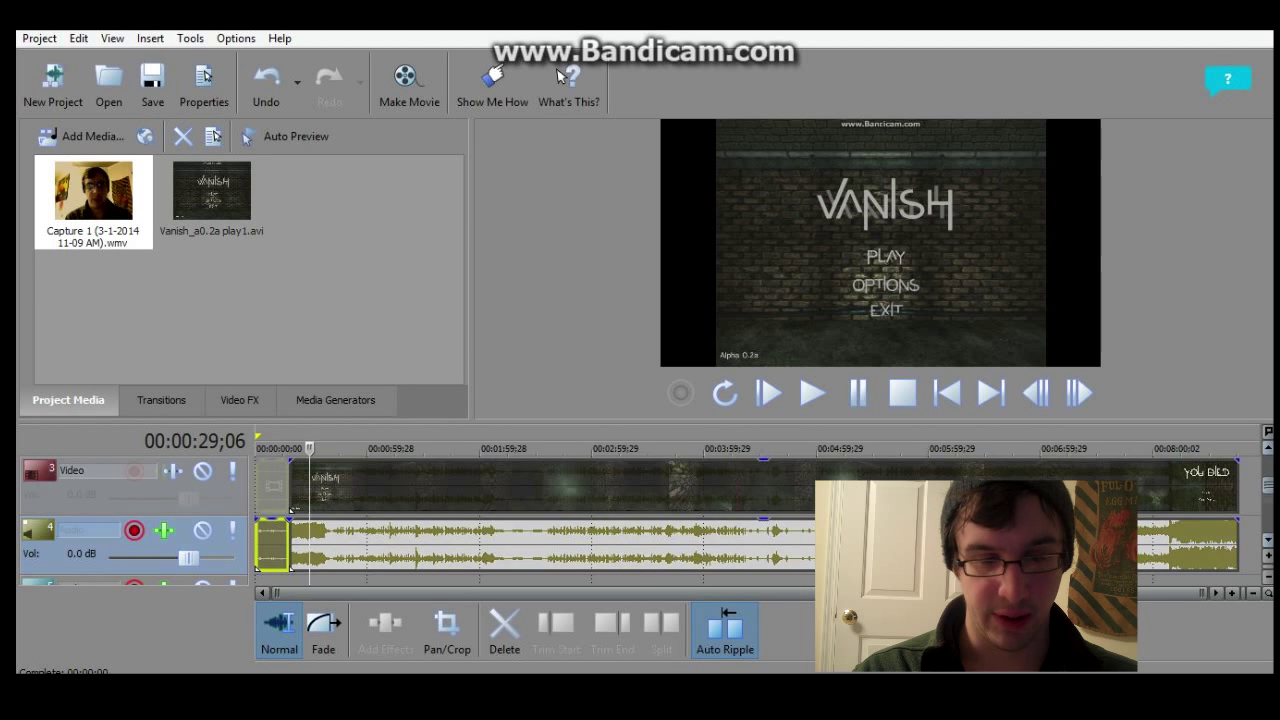
{"action": "scroll", "coordinate": [640, 520], "scroll_direction": "down", "scroll_amount": 1}
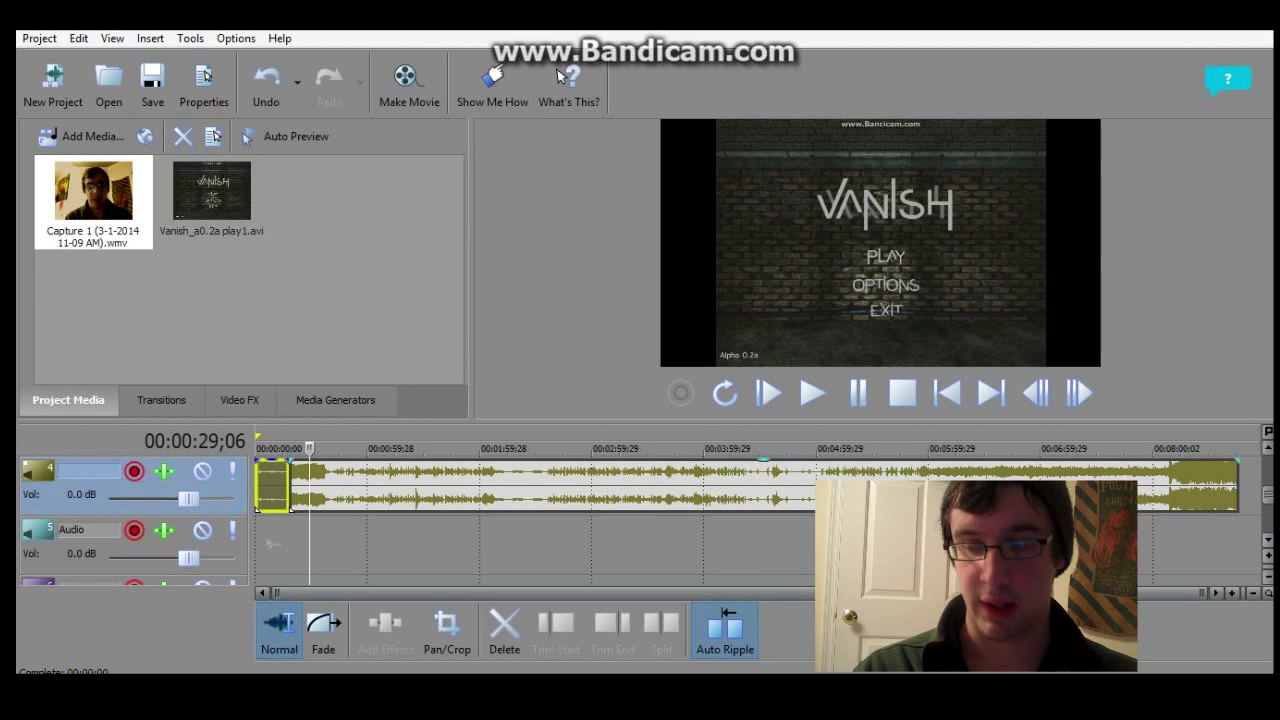
{"action": "scroll", "coordinate": [640, 520], "scroll_direction": "up", "scroll_amount": 1}
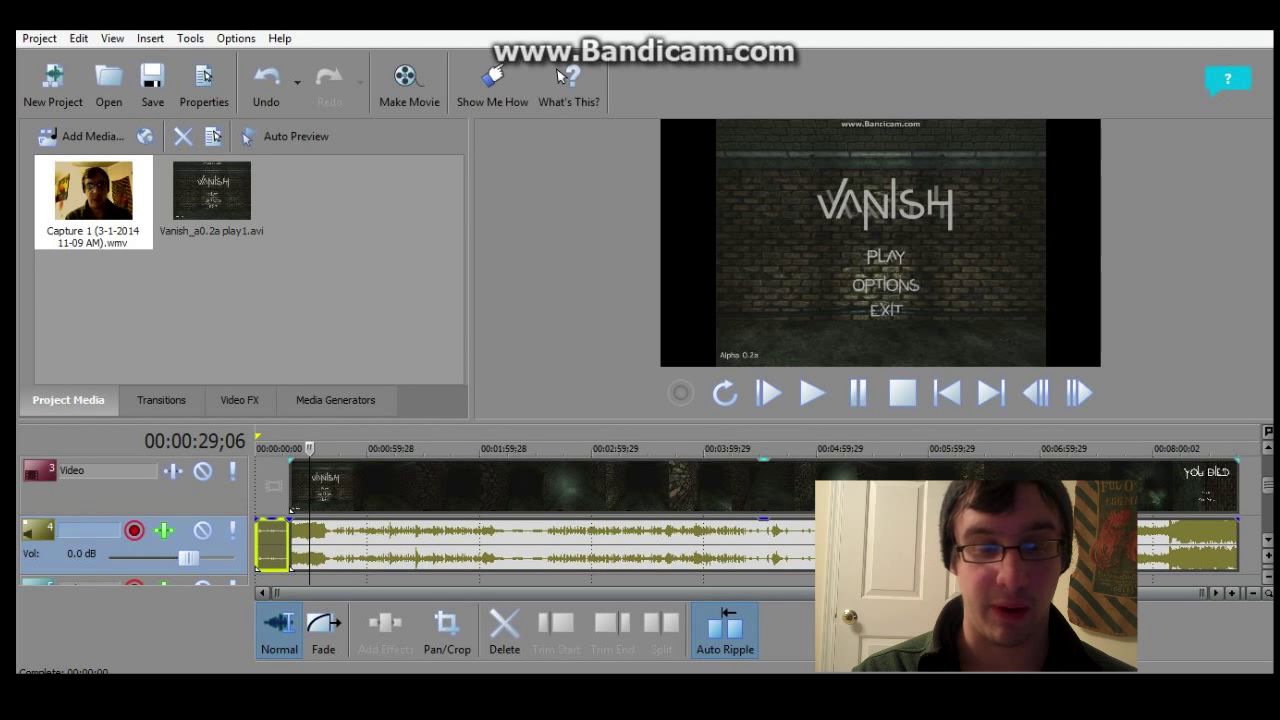
{"action": "left_click", "coordinate": [550, 486]}
{"action": "left_click_drag", "start_coordinate": [550, 486], "coordinate": [517, 486]}
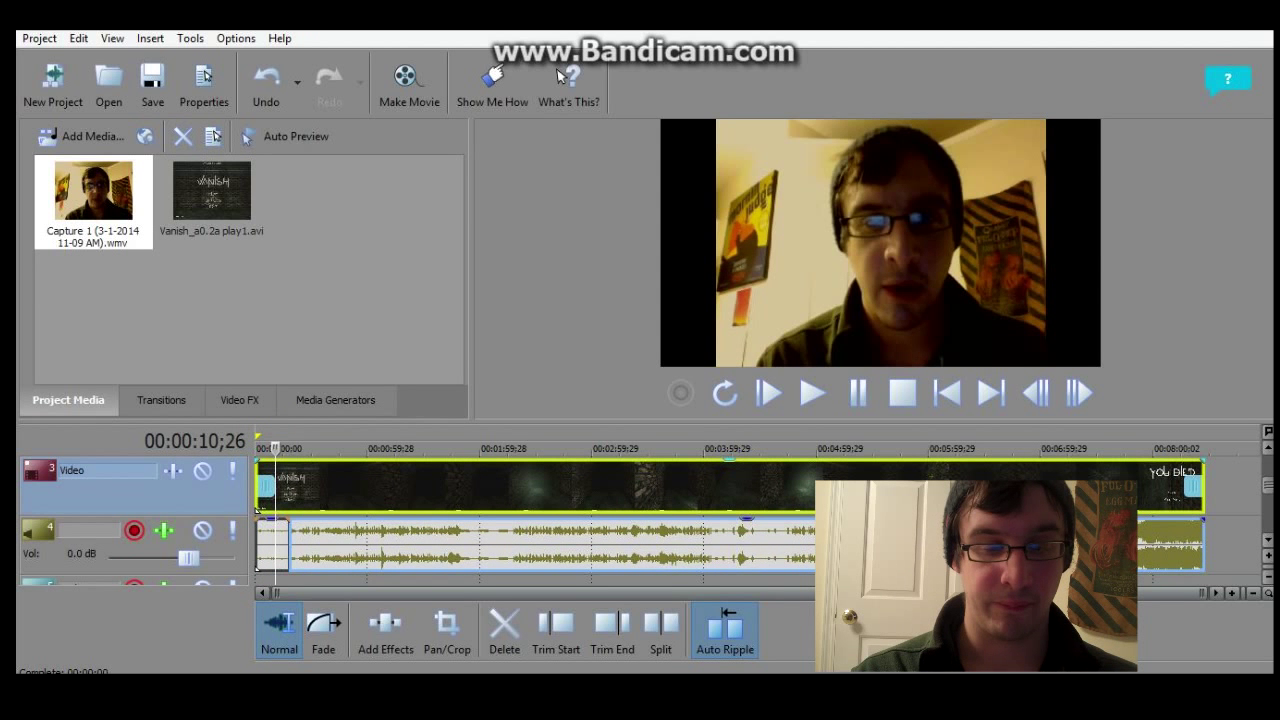
Drag the short webcam audio clip from track 4 down onto the empty Audio track 5.
{"action": "scroll", "coordinate": [268, 543], "scroll_direction": "down", "scroll_amount": 1}
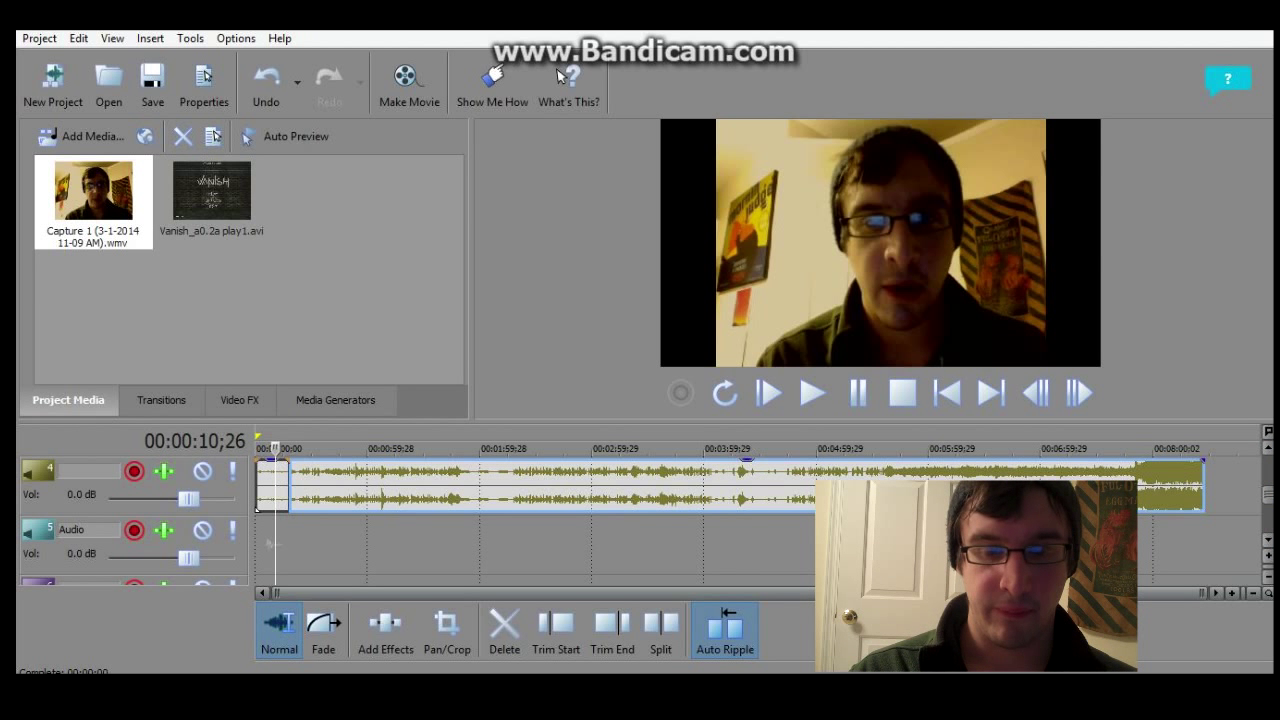
{"action": "left_click", "coordinate": [258, 505]}
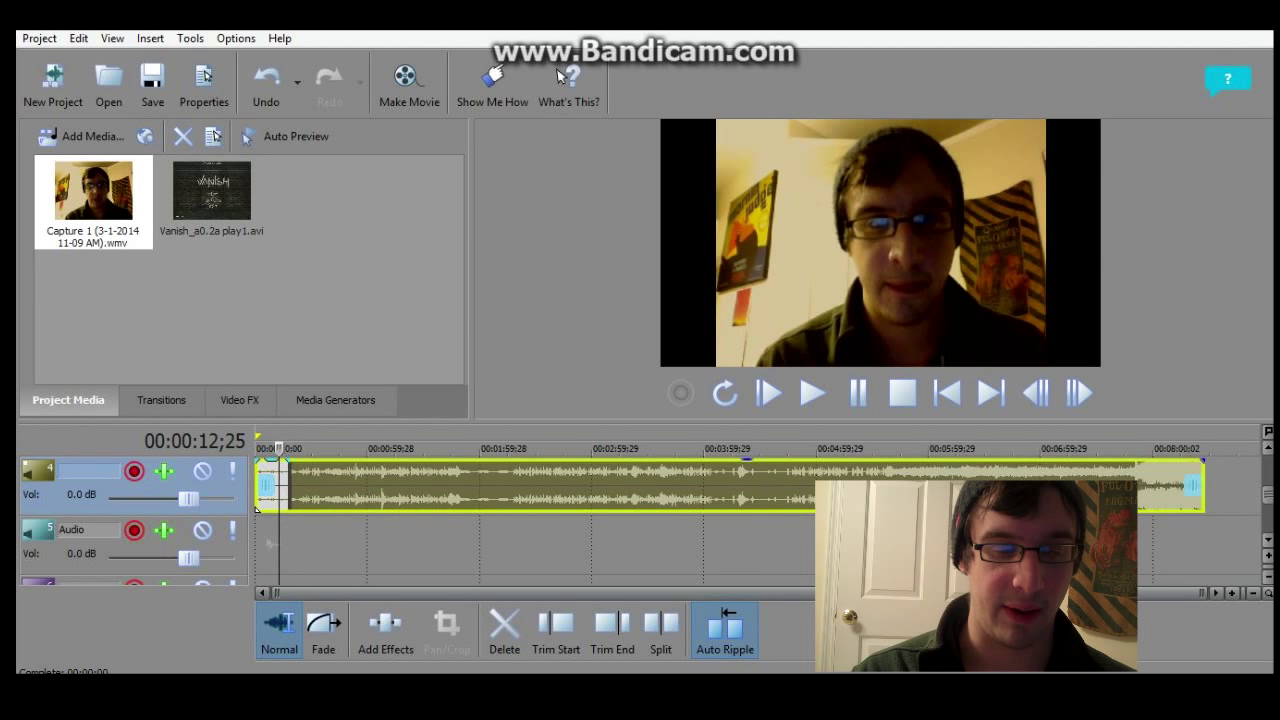
{"action": "left_click_drag", "start_coordinate": [257, 506], "coordinate": [256, 565]}
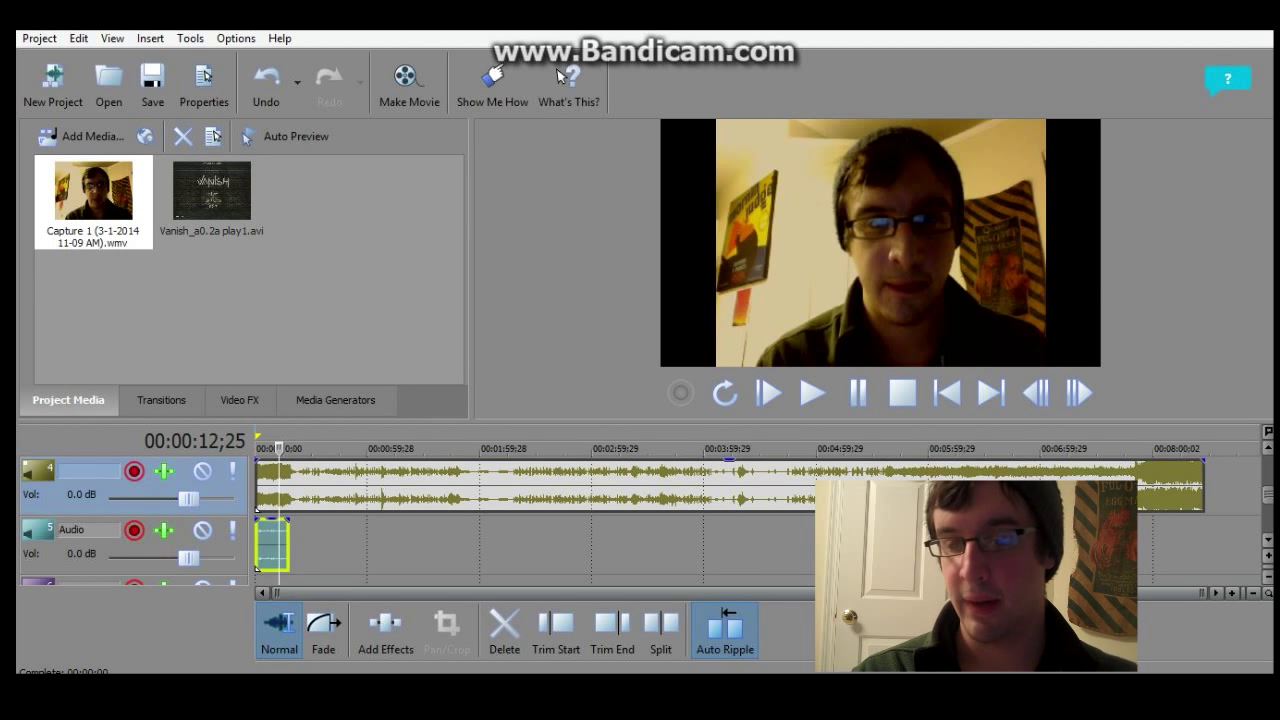
{"action": "scroll", "coordinate": [540, 520], "scroll_direction": "up", "scroll_amount": 2}
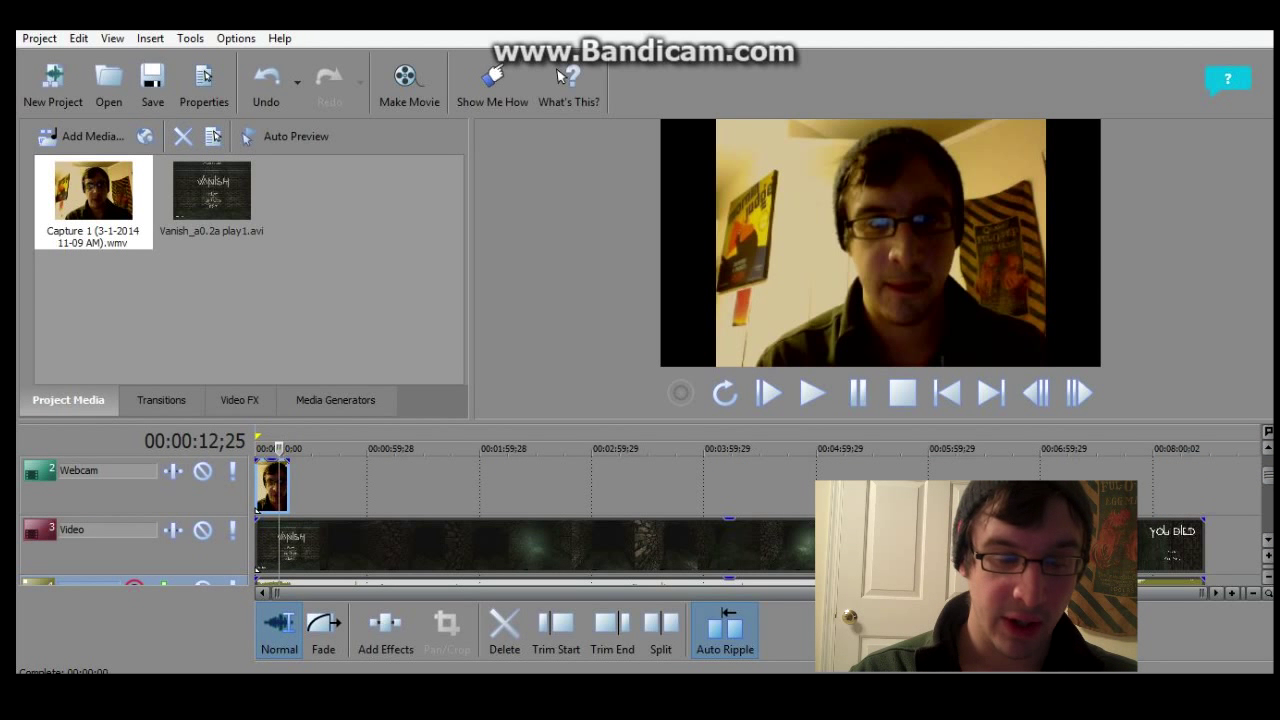
{"action": "key", "text": "Home"}
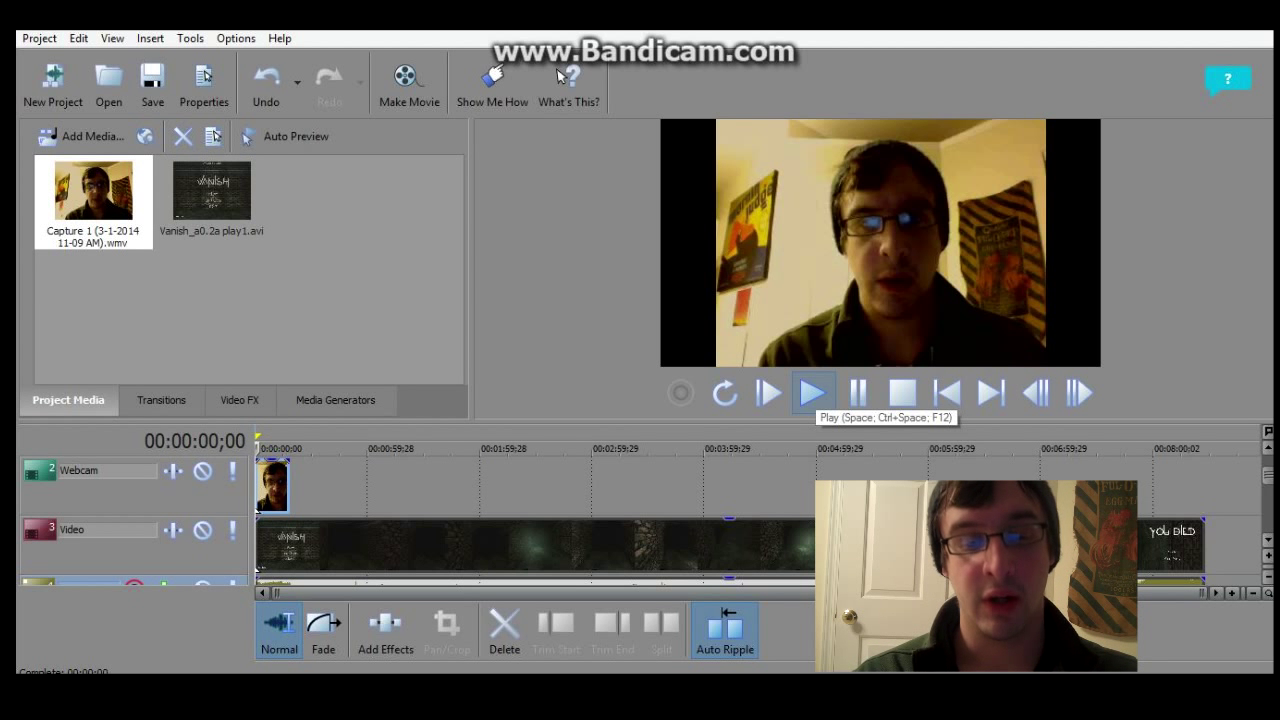
{"action": "left_click", "coordinate": [812, 395]}
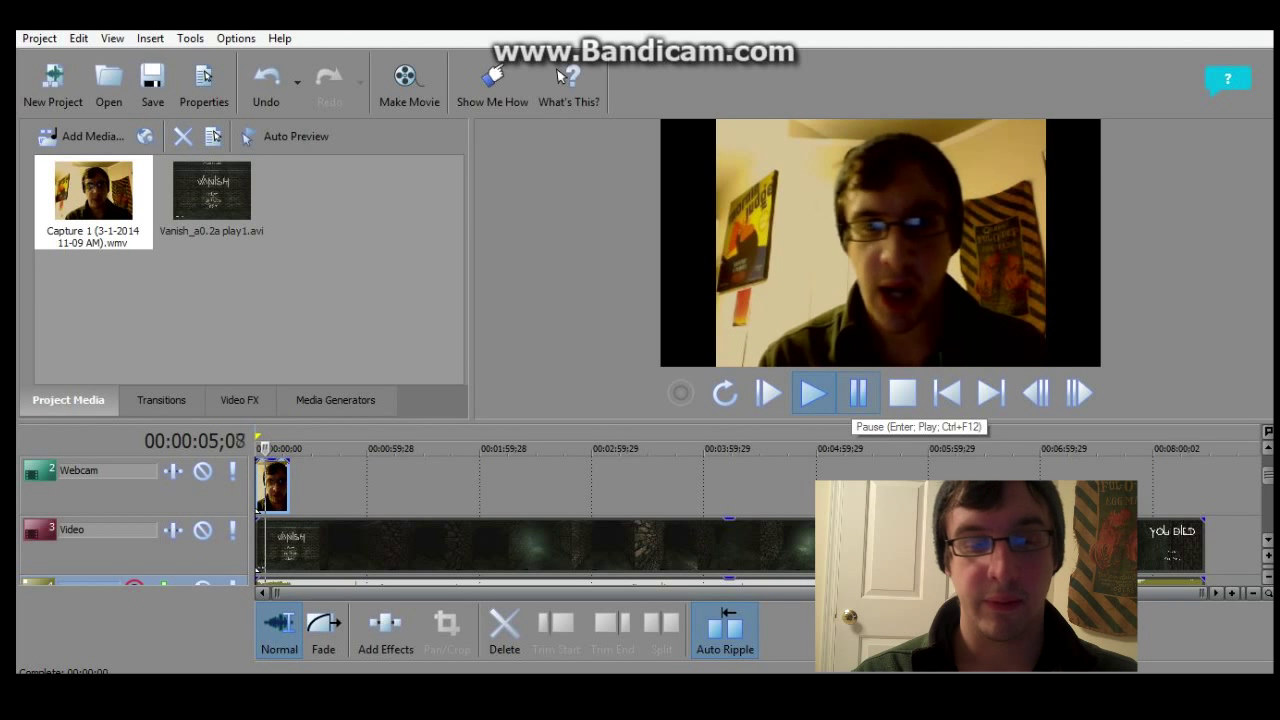
{"action": "left_click", "coordinate": [858, 395]}
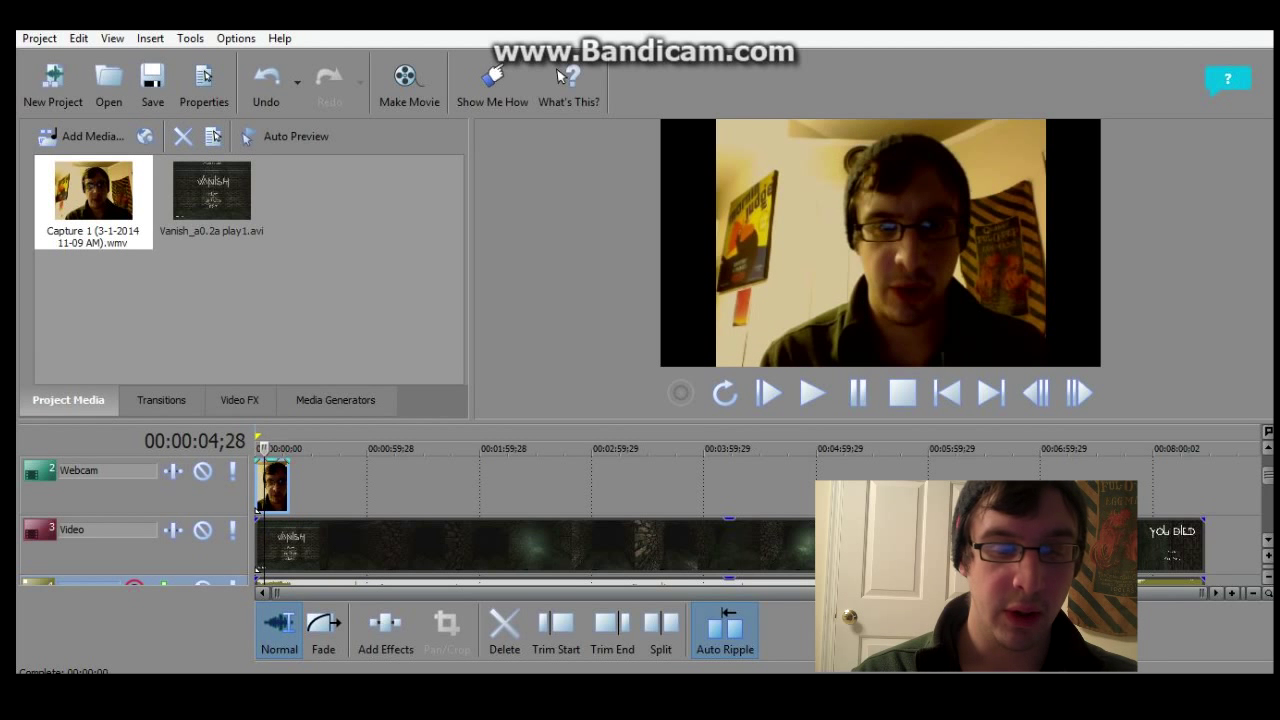
{"action": "key", "text": "Home"}
{"action": "left_click", "coordinate": [272, 487]}
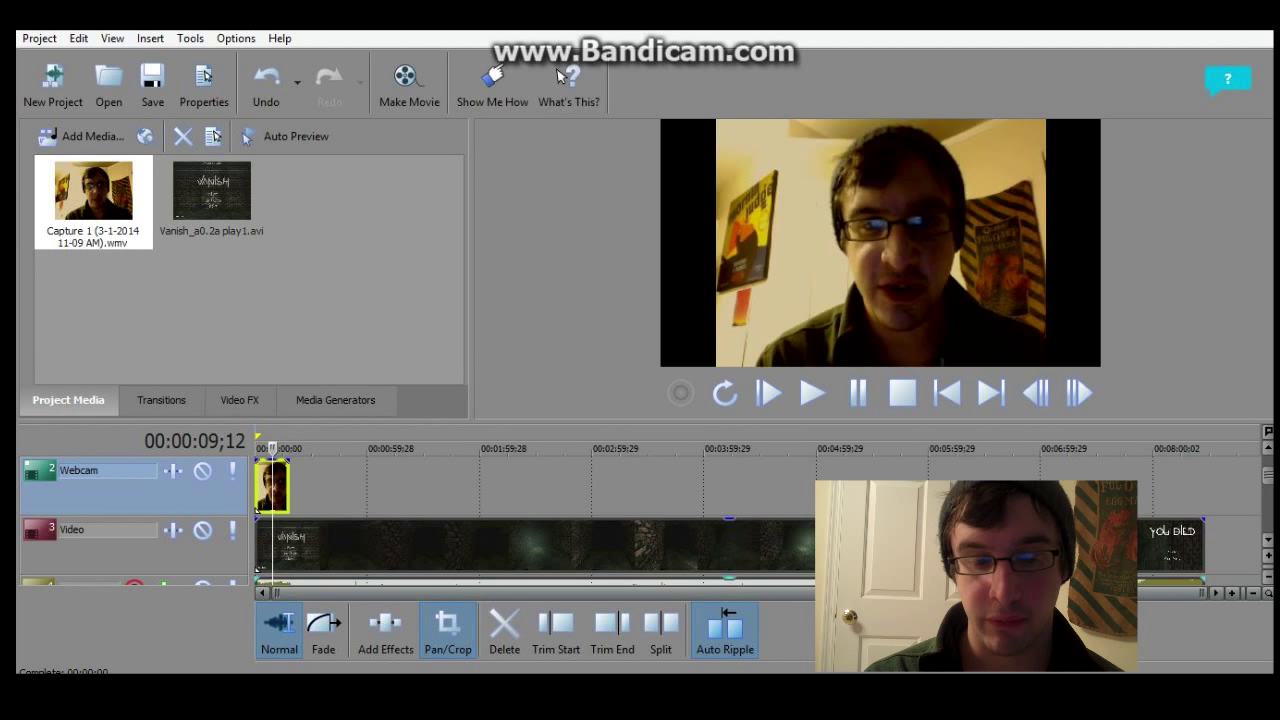
{"action": "left_click", "coordinate": [447, 630]}
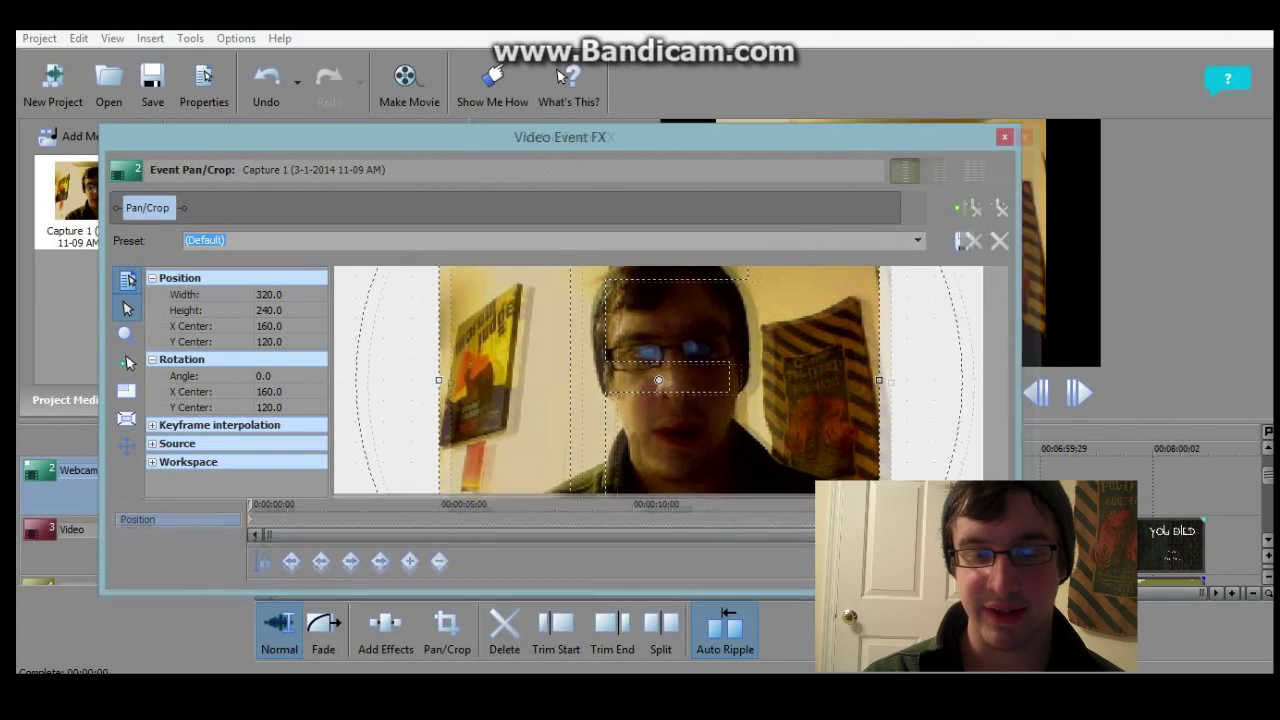
Move the Video Event FX window aside and enlarge the crop frame to 538.3×371.7.
{"action": "left_click_drag", "start_coordinate": [592, 137], "coordinate": [466, 22]}
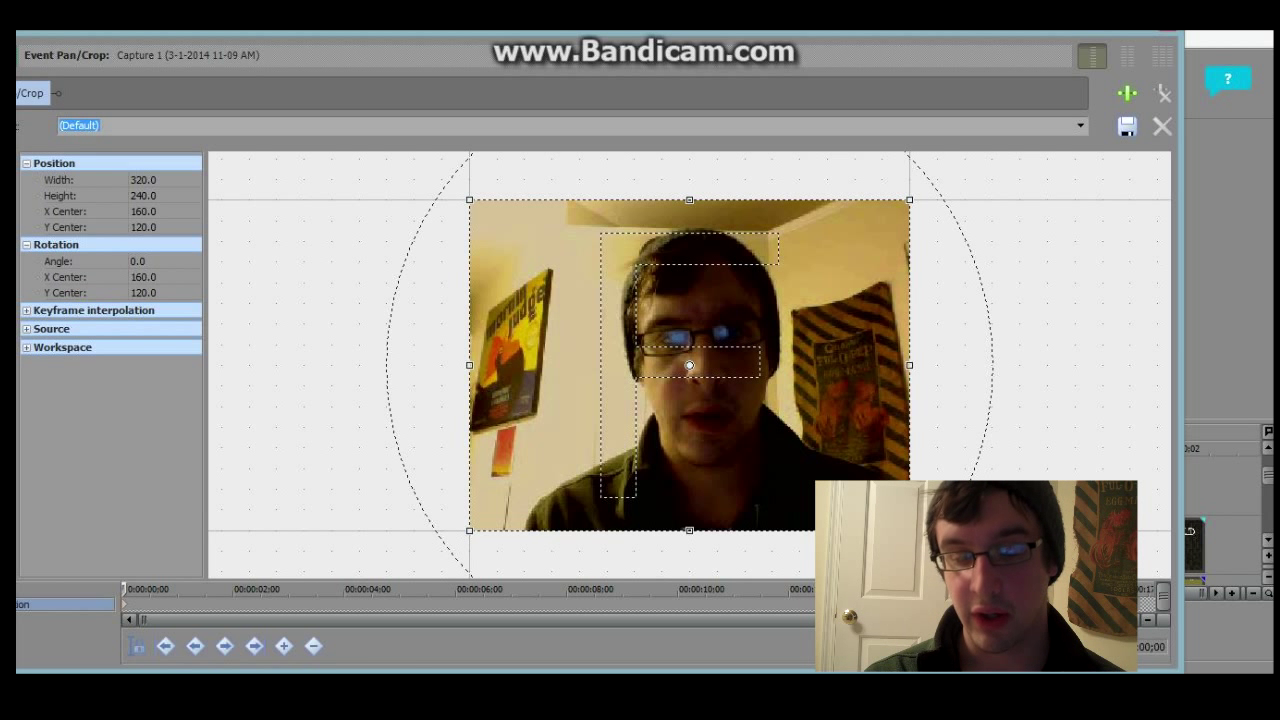
{"action": "left_click_drag", "start_coordinate": [909, 530], "coordinate": [928, 555]}
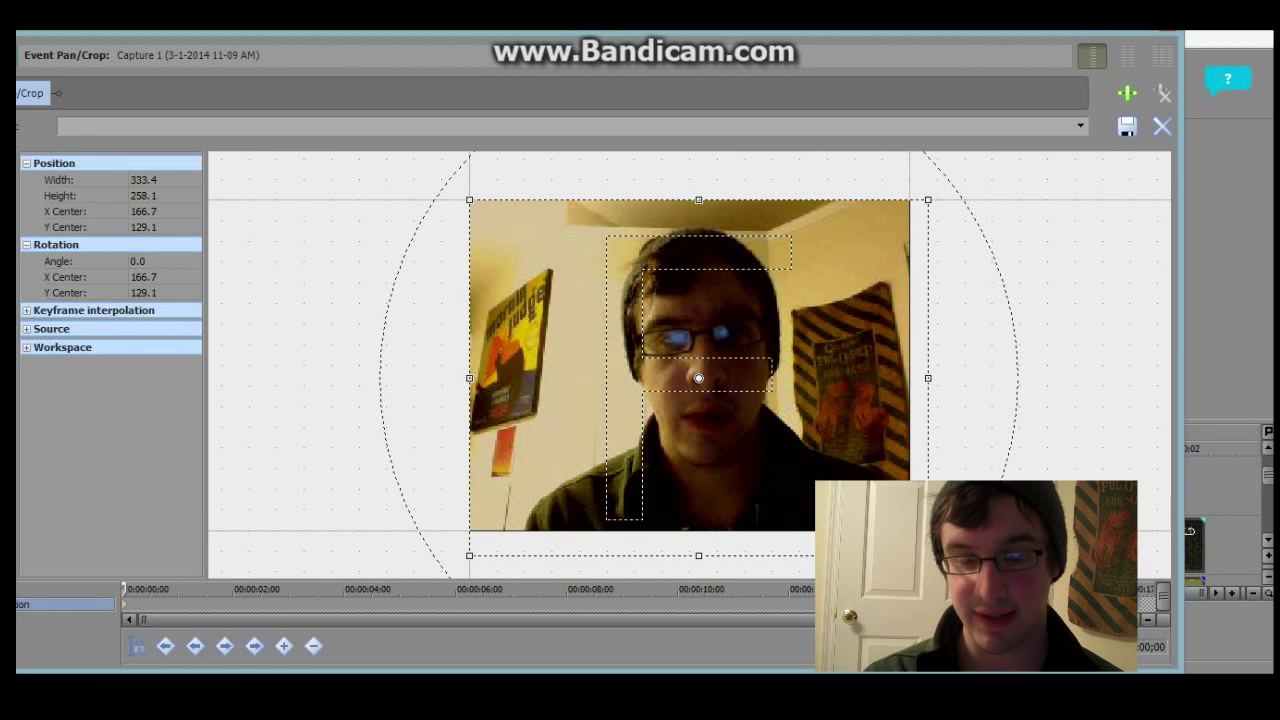
{"action": "left_click_drag", "start_coordinate": [928, 555], "coordinate": [1210, 711]}
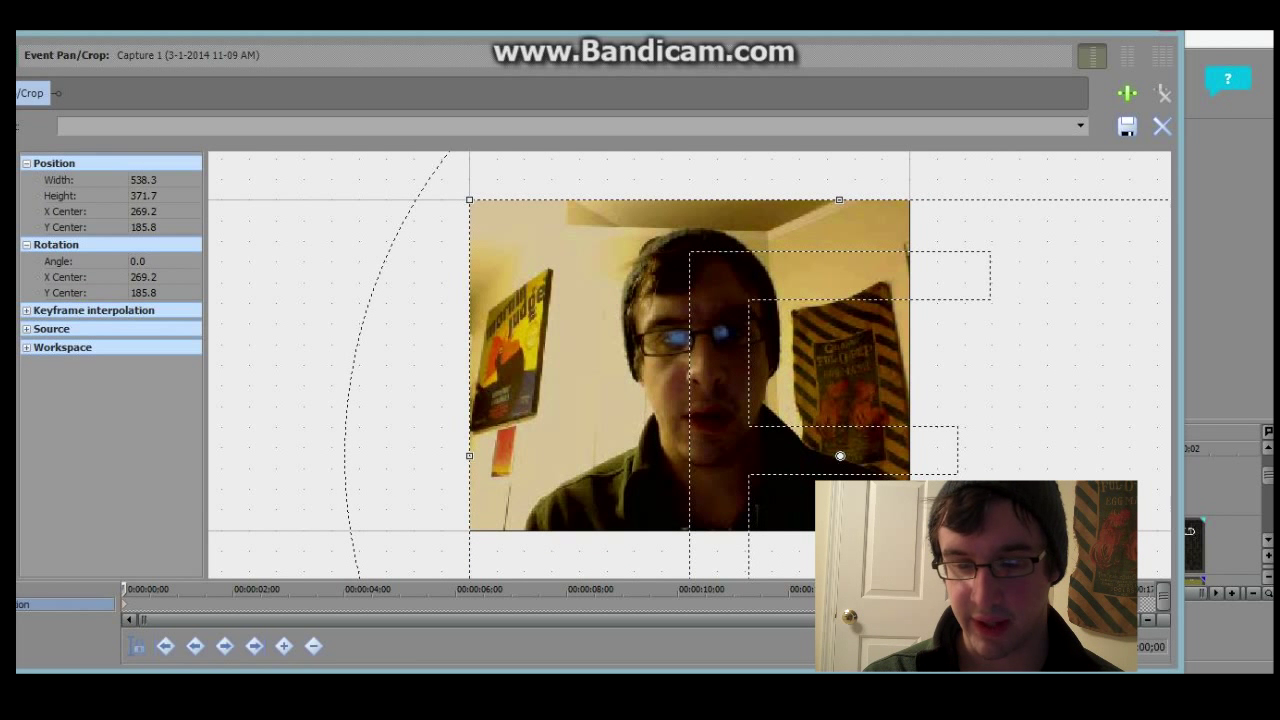
Enlarge the crop frame to 753.3×572.9, centred at 339.2, 262.8, with the webcam upper-left.
{"action": "scroll", "coordinate": [690, 367], "scroll_direction": "down", "scroll_amount": 3}
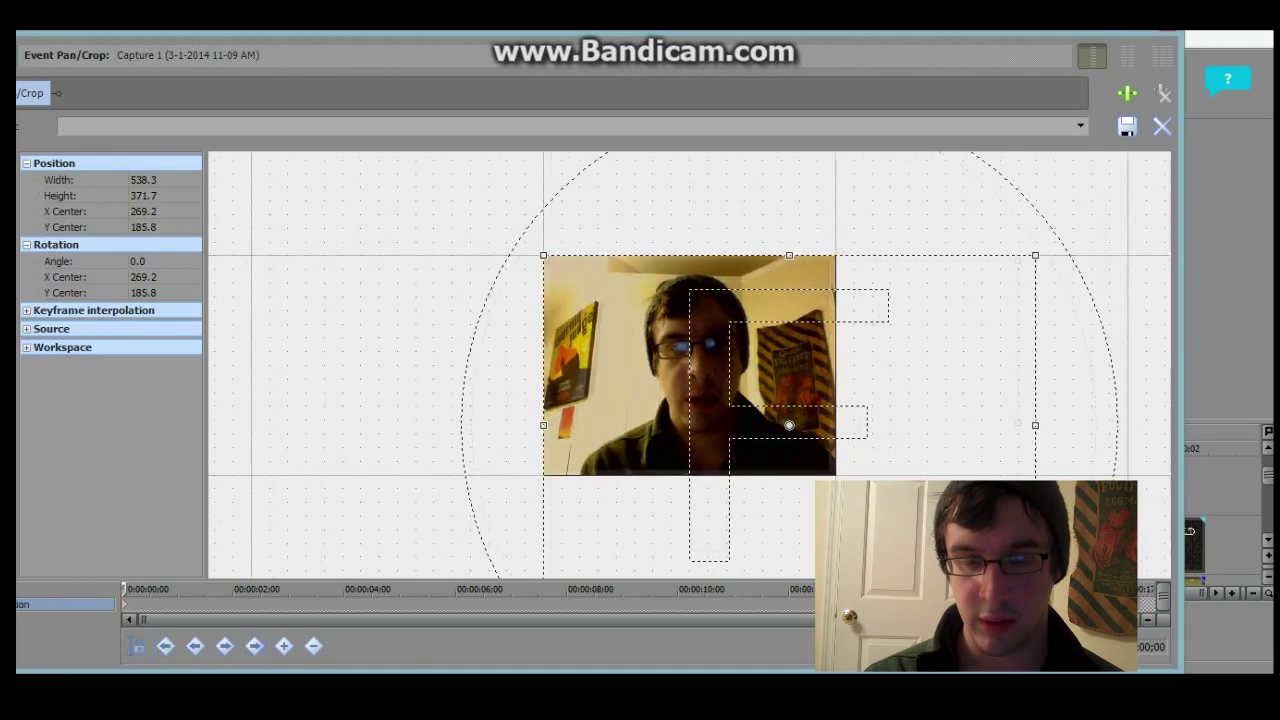
{"action": "scroll", "coordinate": [690, 367], "scroll_direction": "down", "scroll_amount": 2}
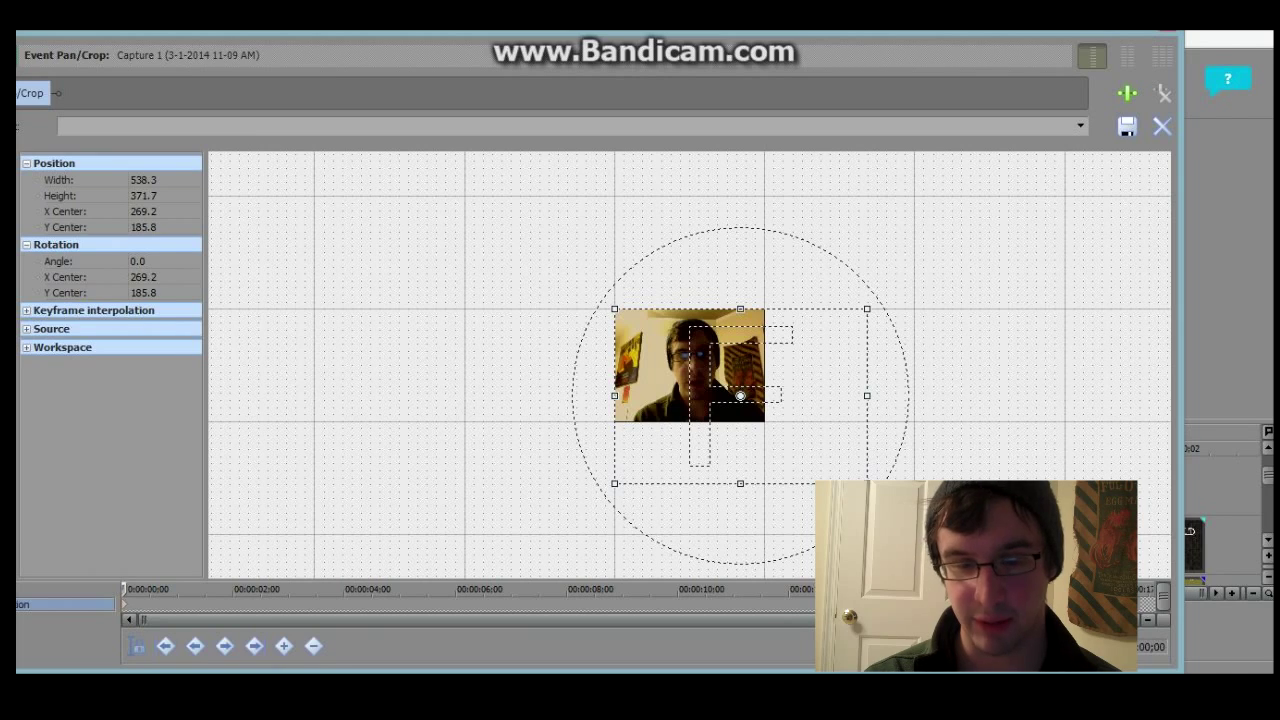
{"action": "left_click_drag", "start_coordinate": [867, 483], "coordinate": [945, 561]}
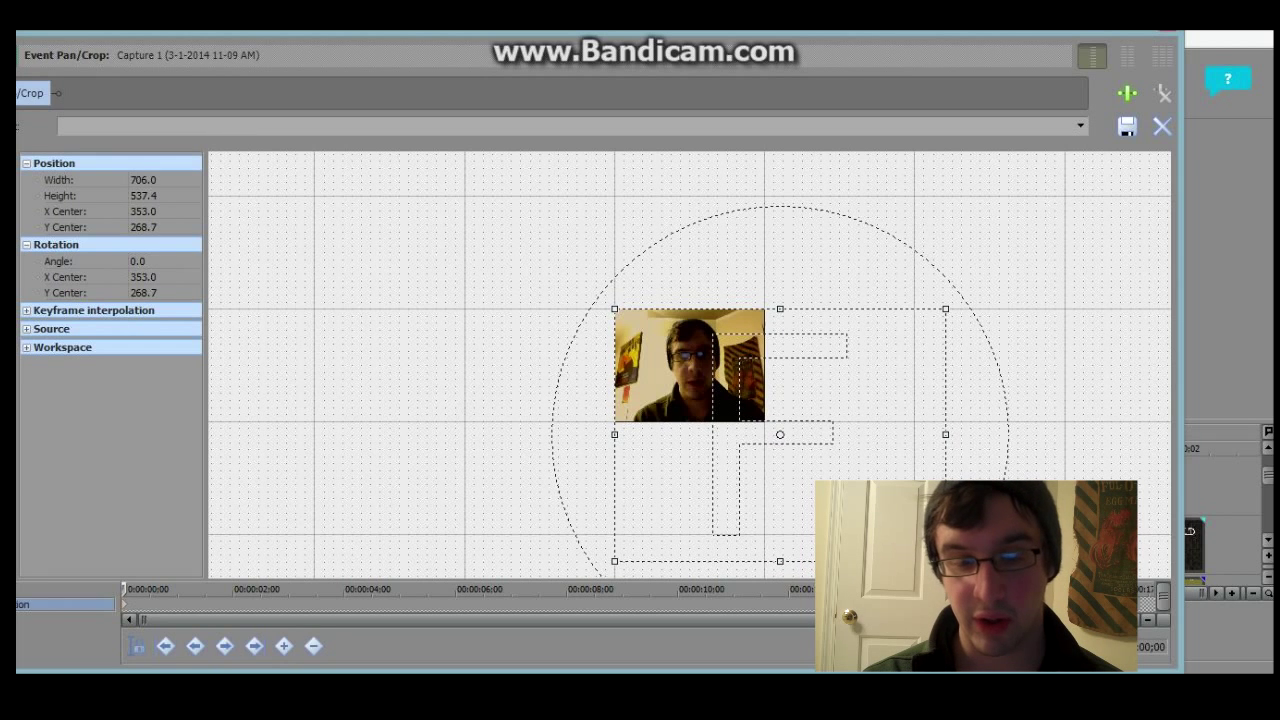
{"action": "left_click_drag", "start_coordinate": [780, 434], "coordinate": [749, 435]}
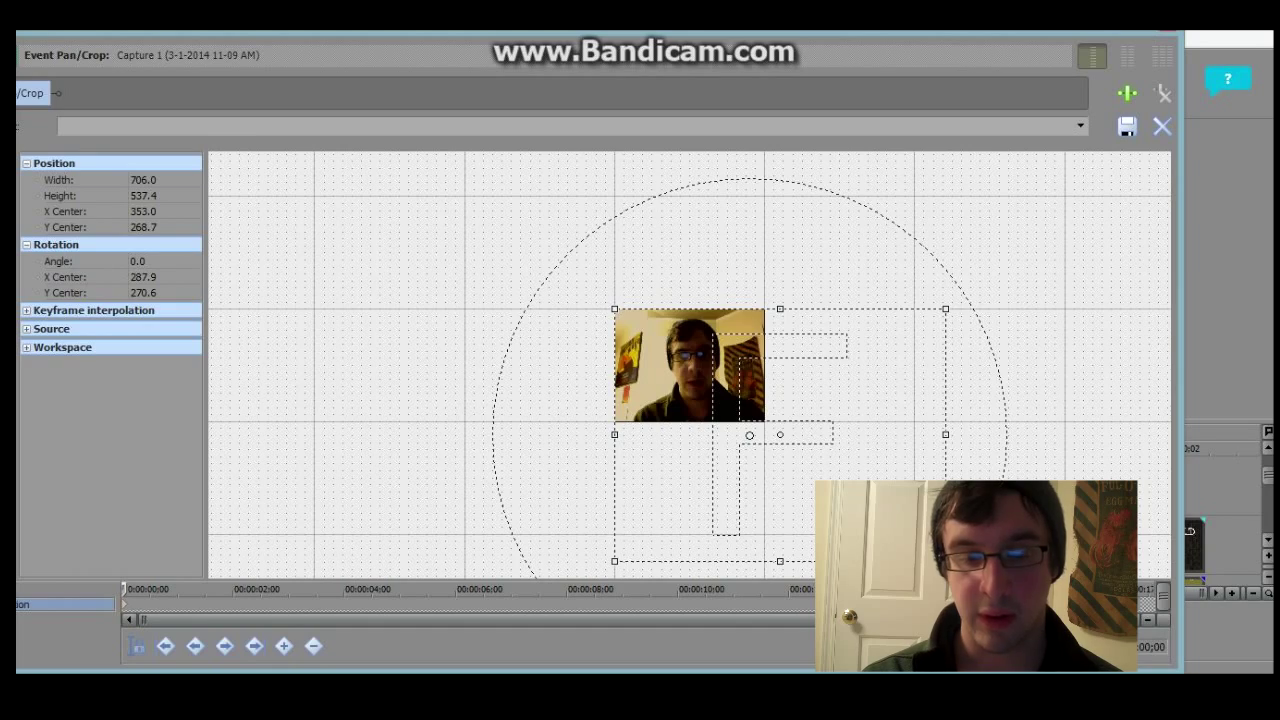
{"action": "mouse_move", "coordinate": [880, 530]}
{"action": "left_mouse_down"}
{"action": "mouse_move", "coordinate": [843, 518]}
{"action": "mouse_move", "coordinate": [857, 519]}
{"action": "left_mouse_up"}
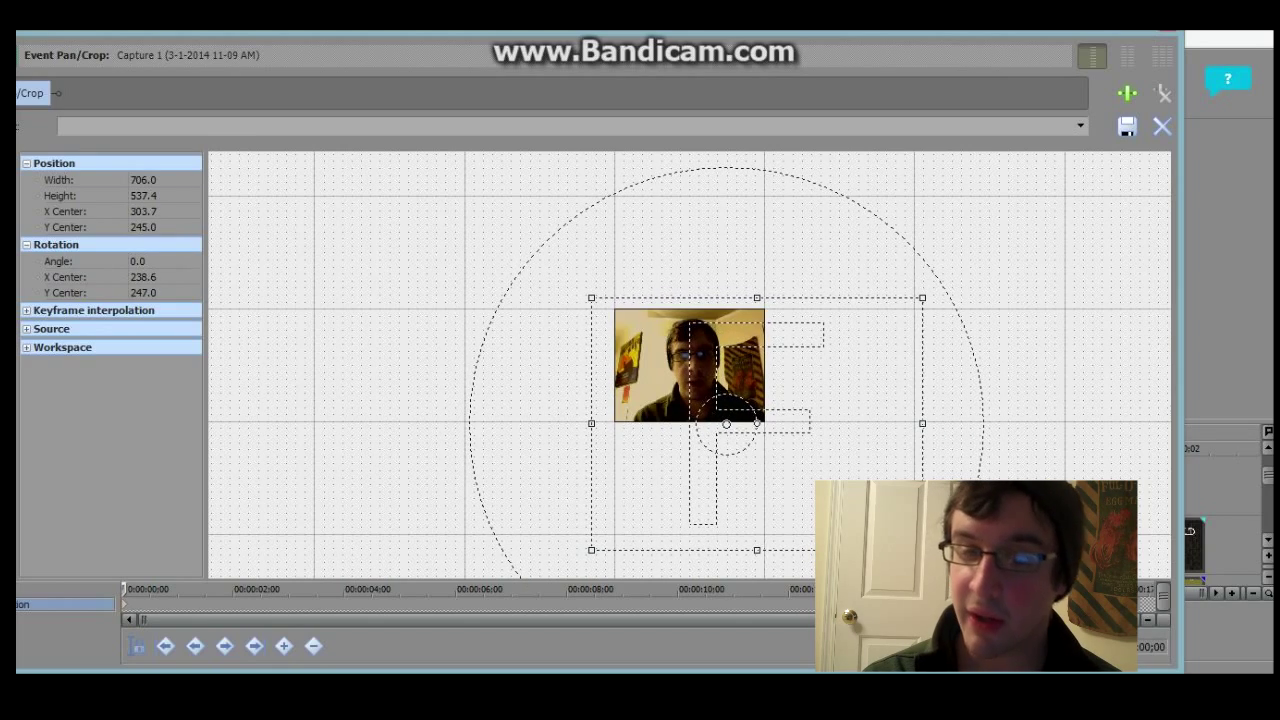
{"action": "left_click_drag", "start_coordinate": [960, 520], "coordinate": [950, 567]}
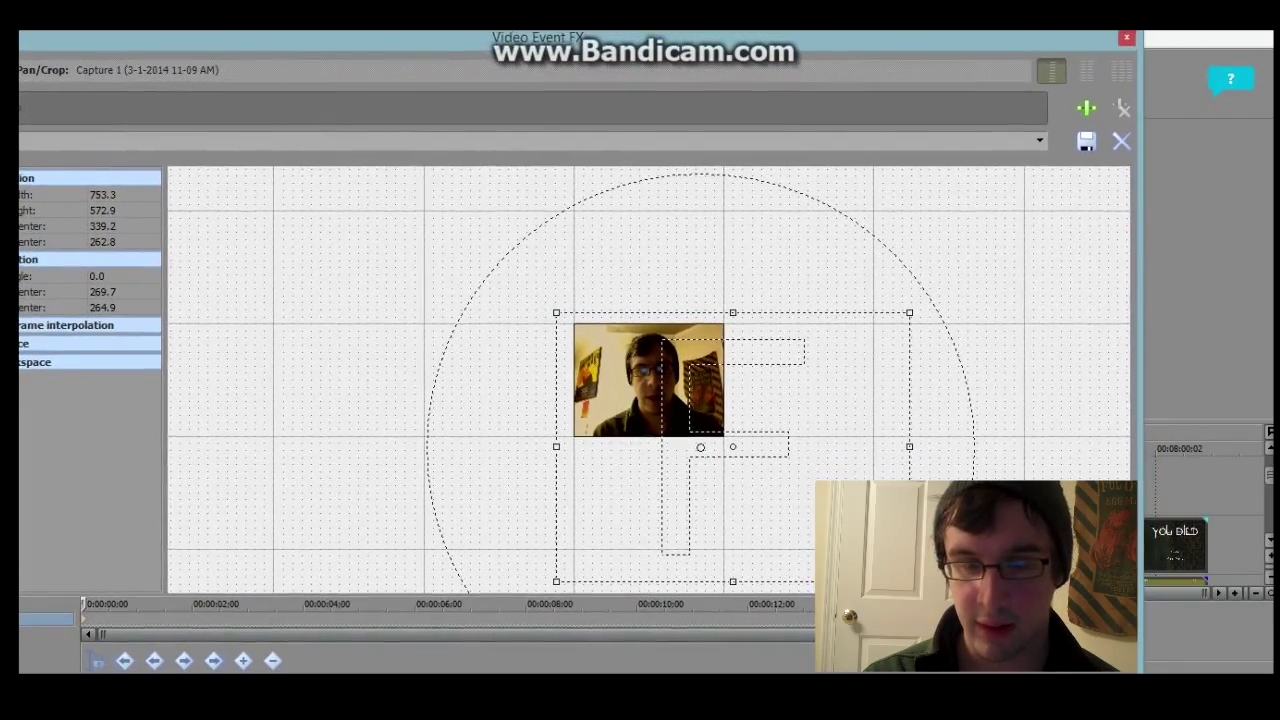
Close Video Event FX and play from the start to check the top-left webcam inset.
{"action": "left_click", "coordinate": [1081, 54]}
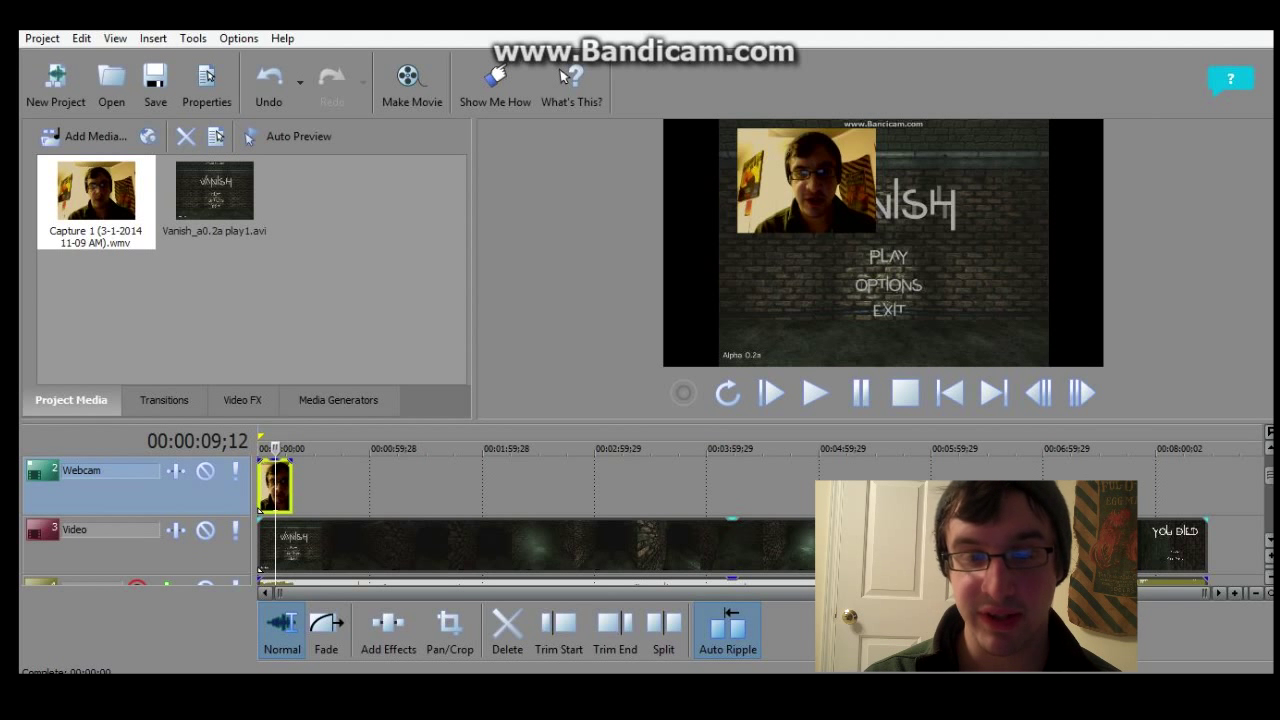
{"action": "key", "text": "Home"}
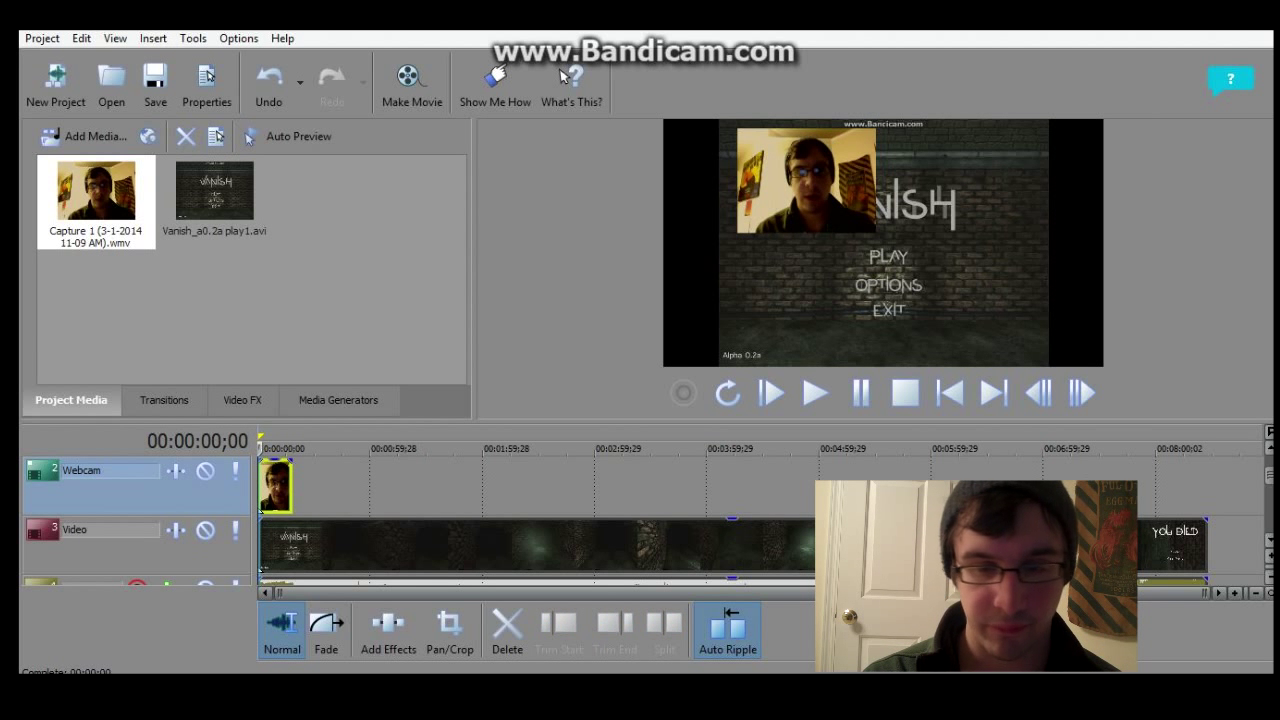
{"action": "left_click", "coordinate": [816, 393]}
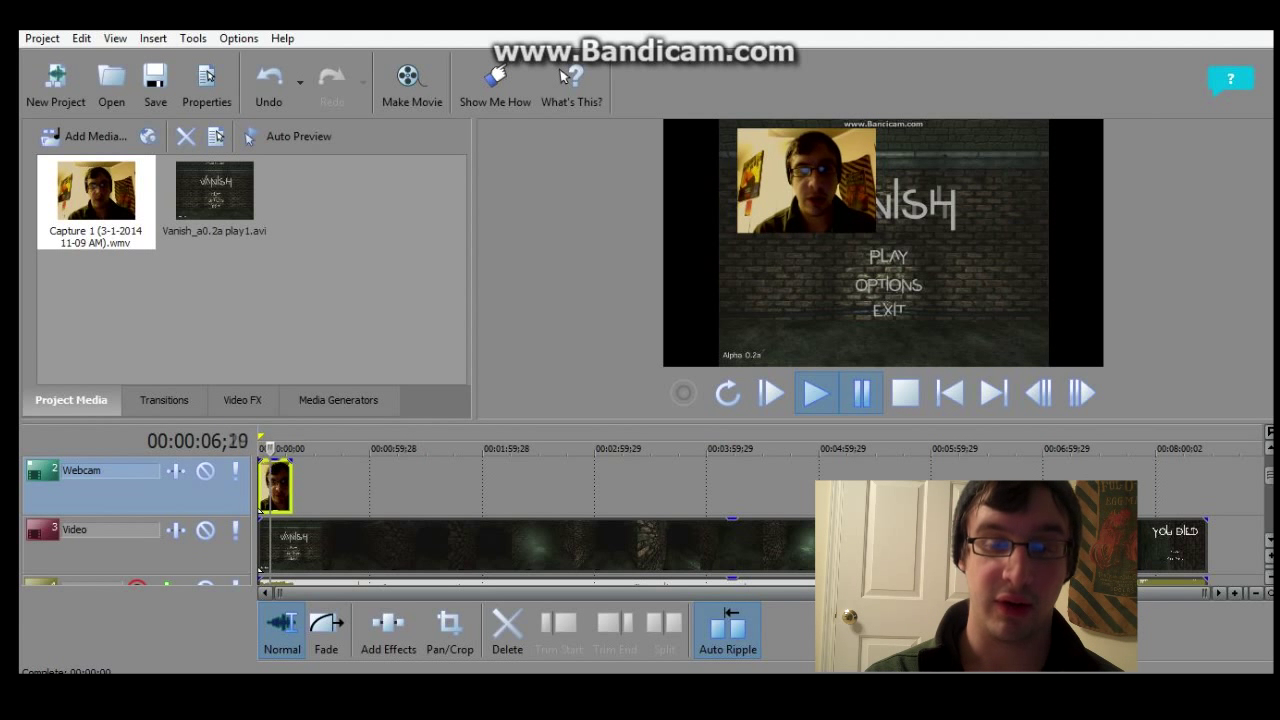
{"action": "key", "text": "Return"}
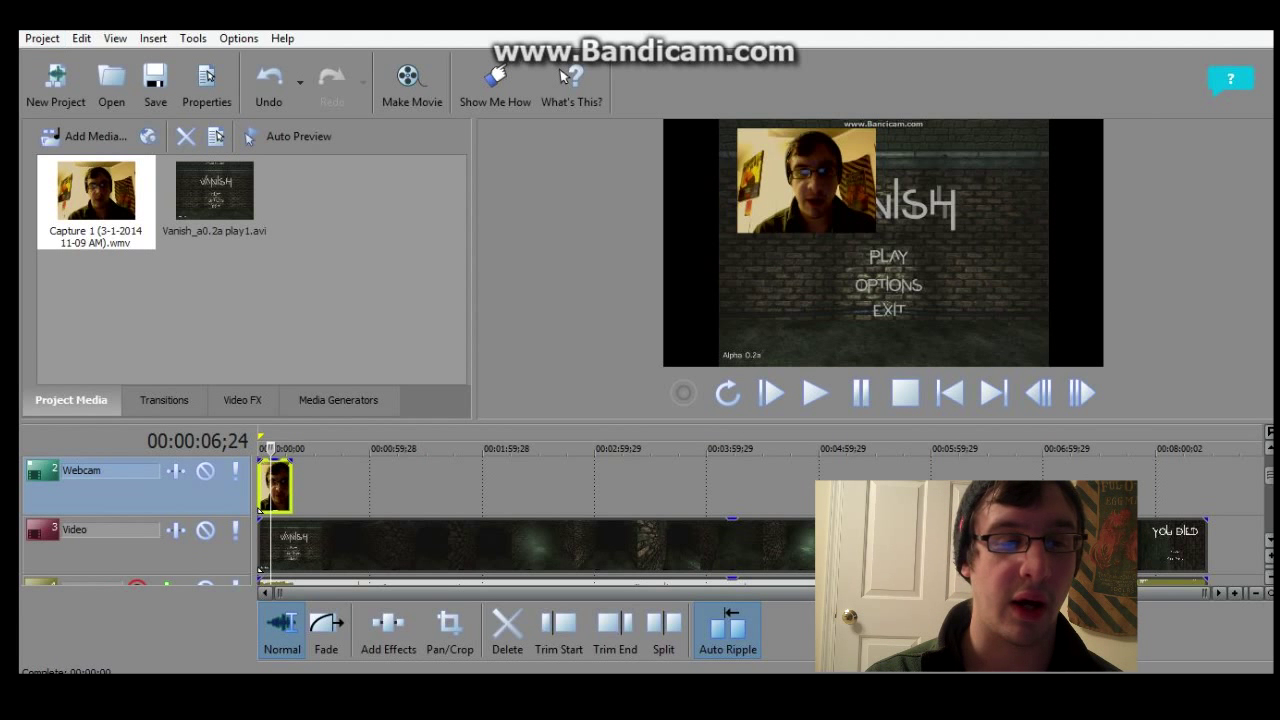
{"action": "left_click", "coordinate": [42, 38]}
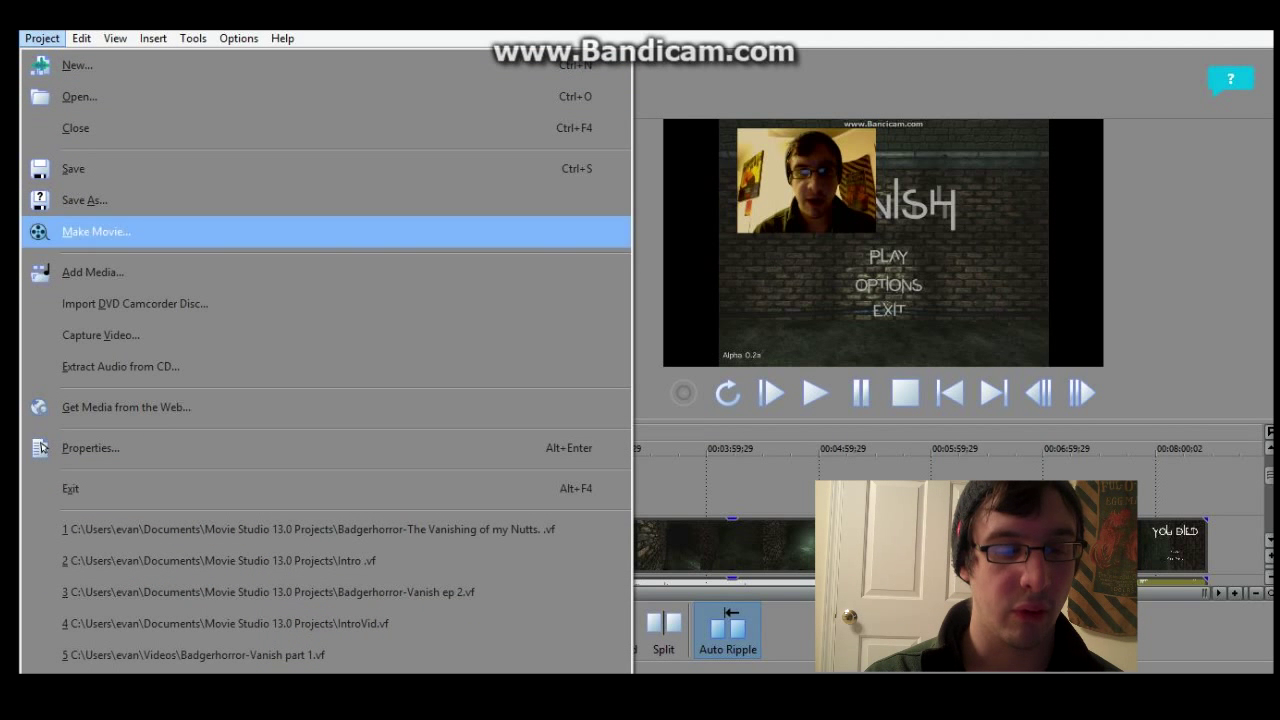
{"action": "key", "text": "Up"}
{"action": "key", "text": "Down"}
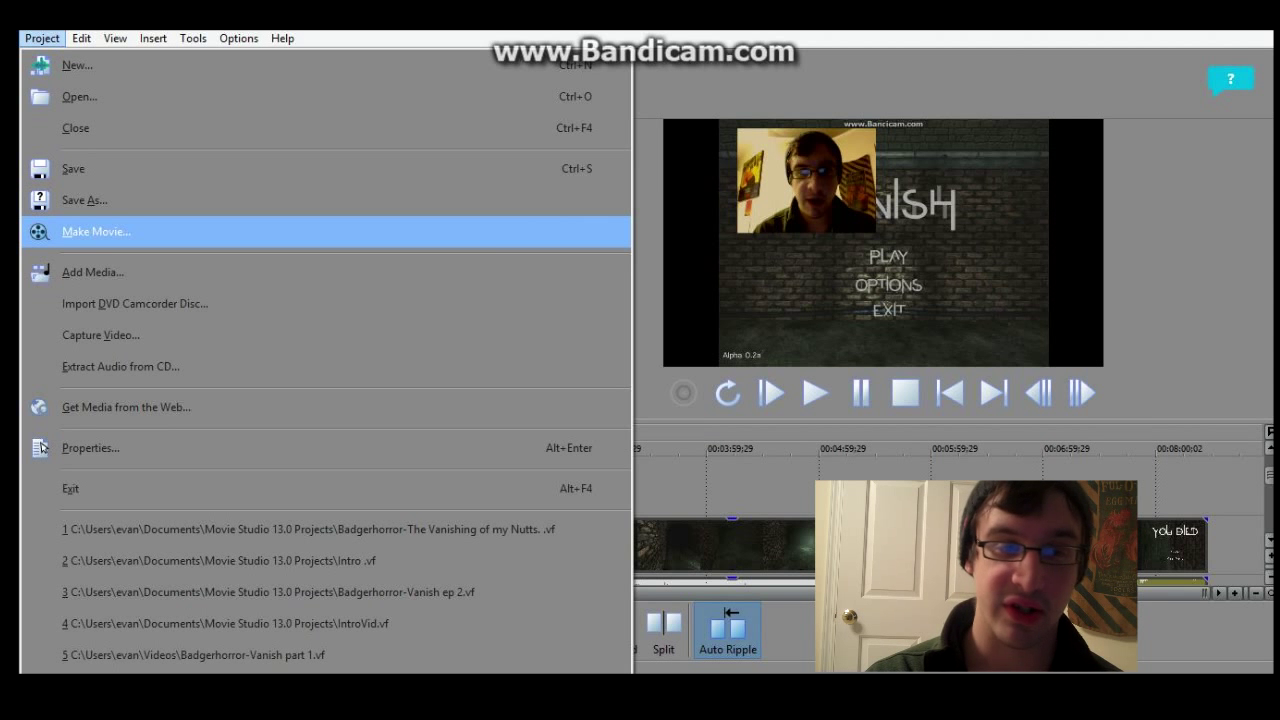
{"action": "key", "text": "Return"}
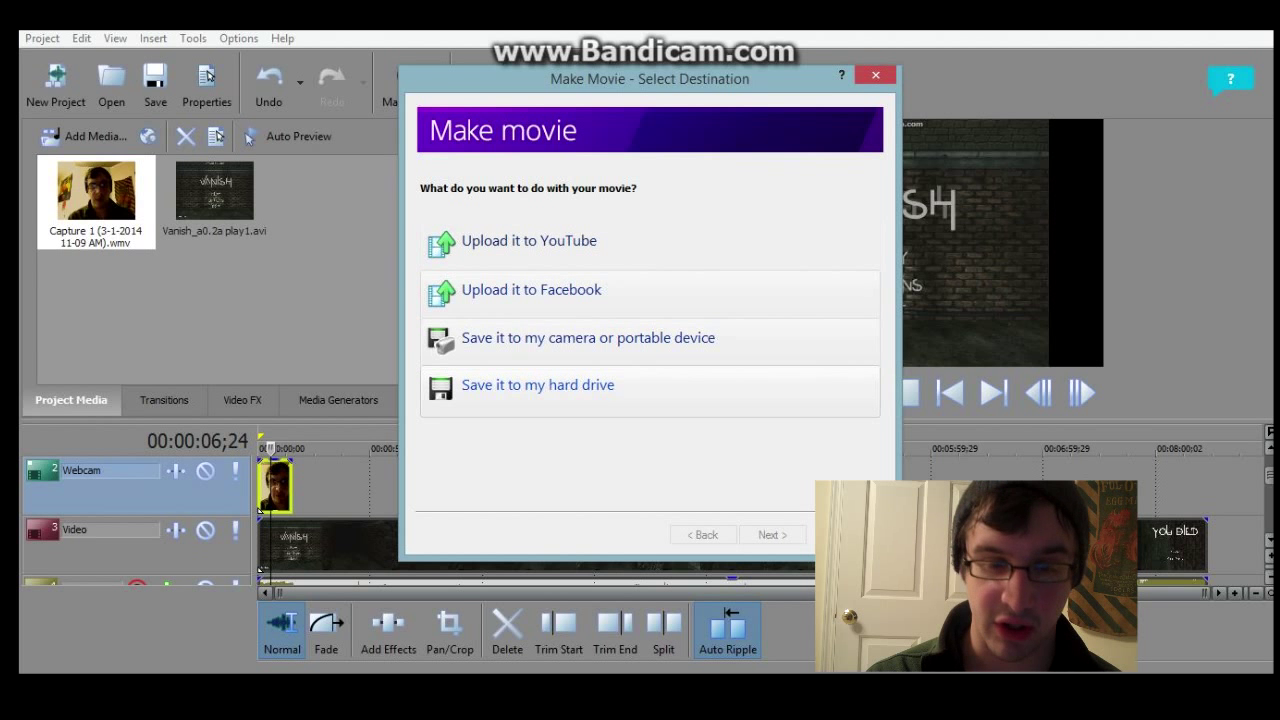
{"action": "key", "text": "Down"}
{"action": "key", "text": "Down"}
{"action": "key", "text": "Down"}
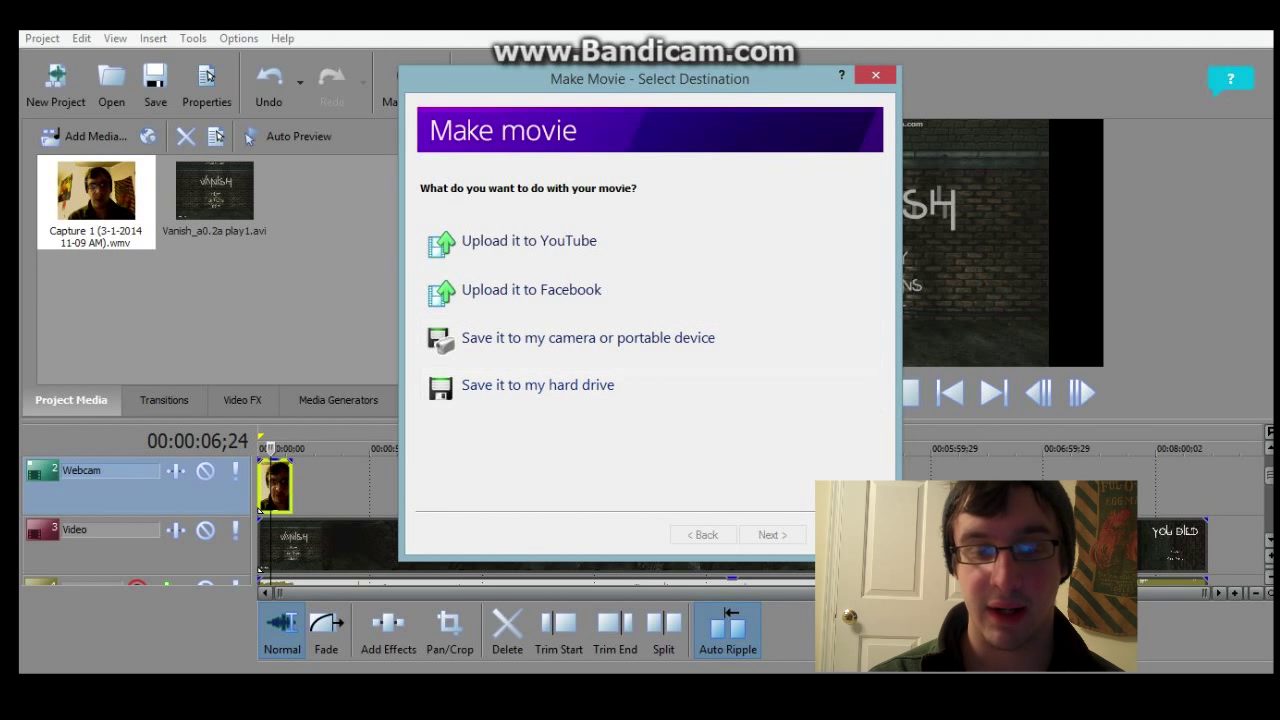
{"action": "key", "text": "Escape"}
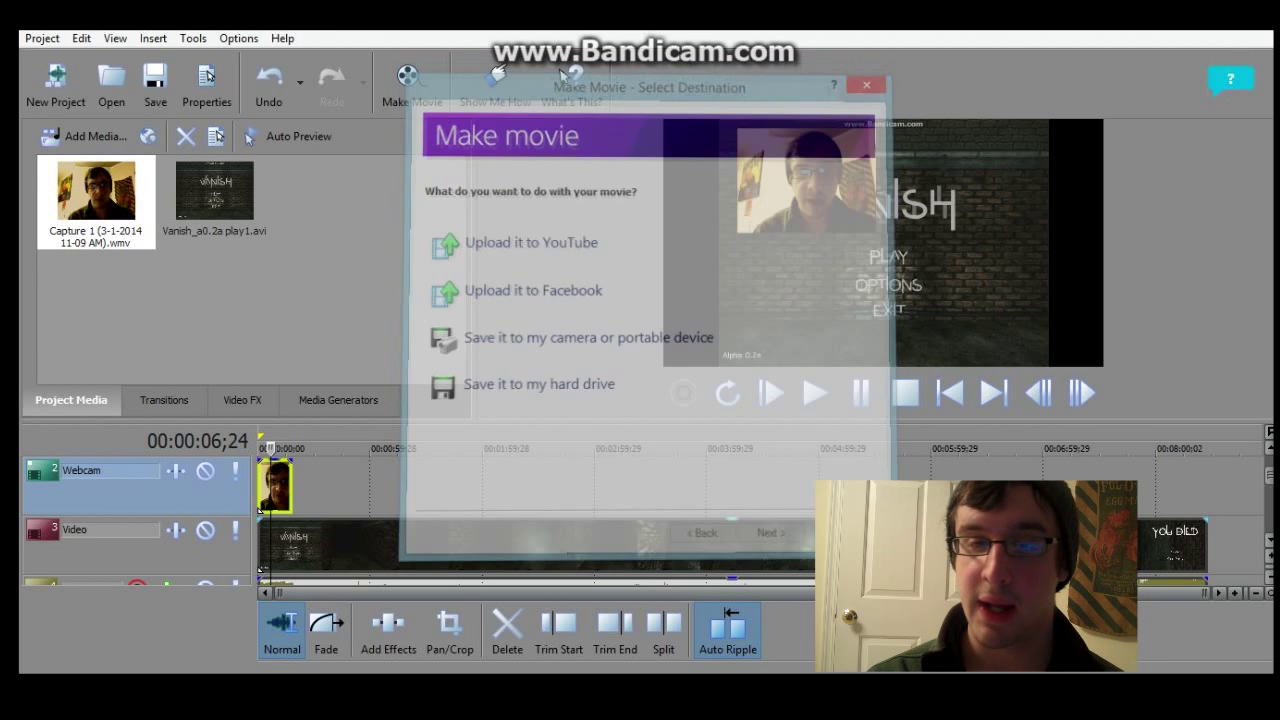